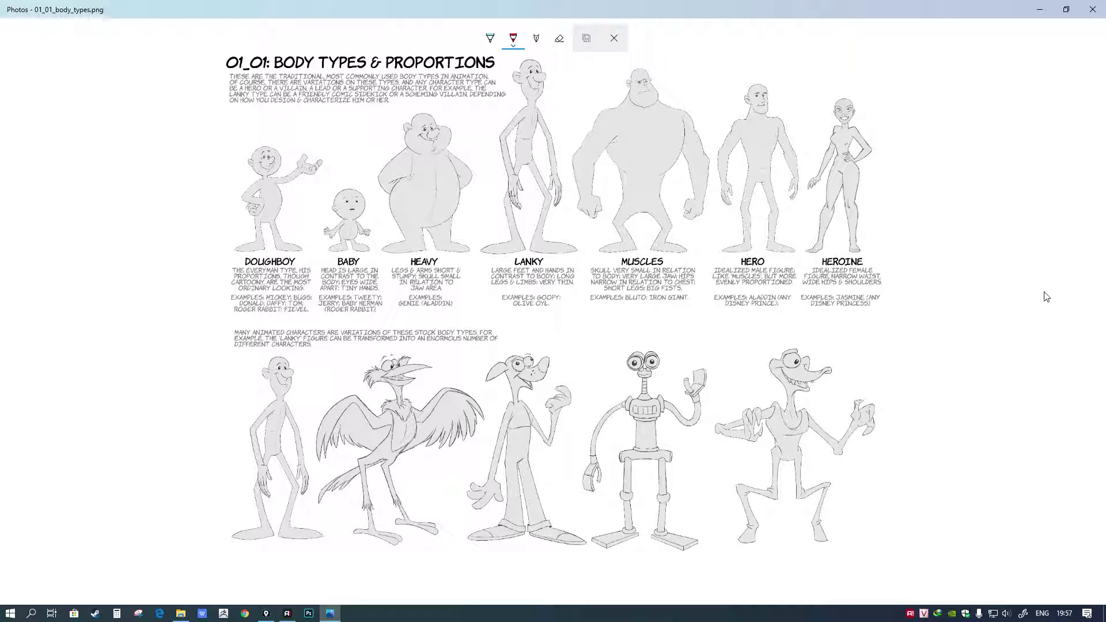
Step: Close the ink toolbar, glance at the Construction sheet, then return to Body Types & Proportions
{"action": "left_click", "coordinate": [1017, 275]}
{"action": "left_click", "coordinate": [915, 281]}
{"action": "left_click", "coordinate": [1076, 323]}
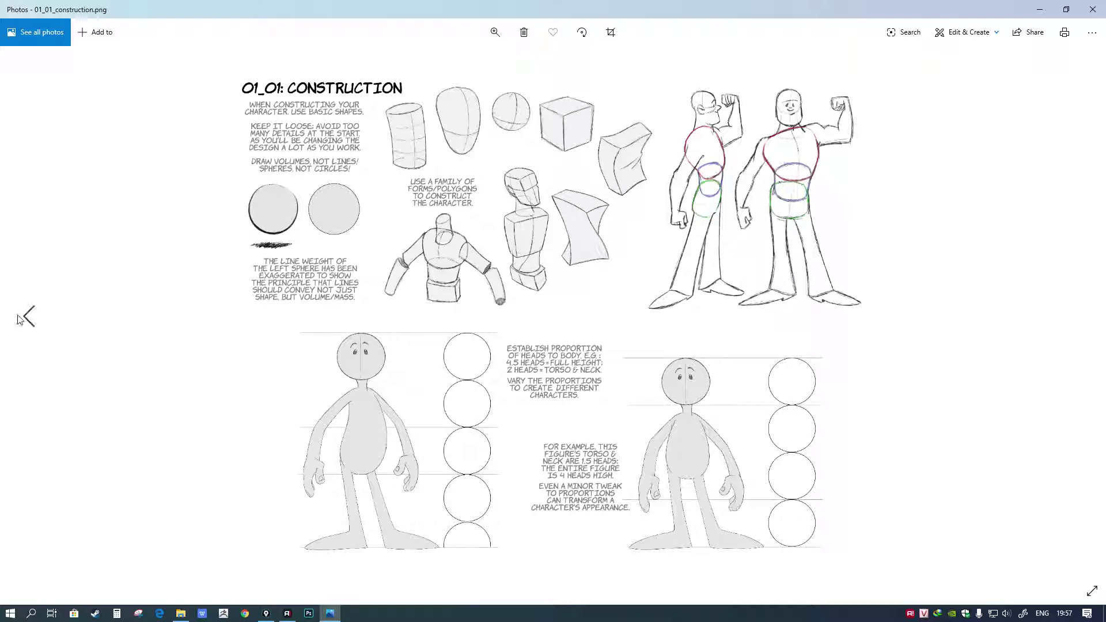
{"action": "left_click", "coordinate": [20, 319]}
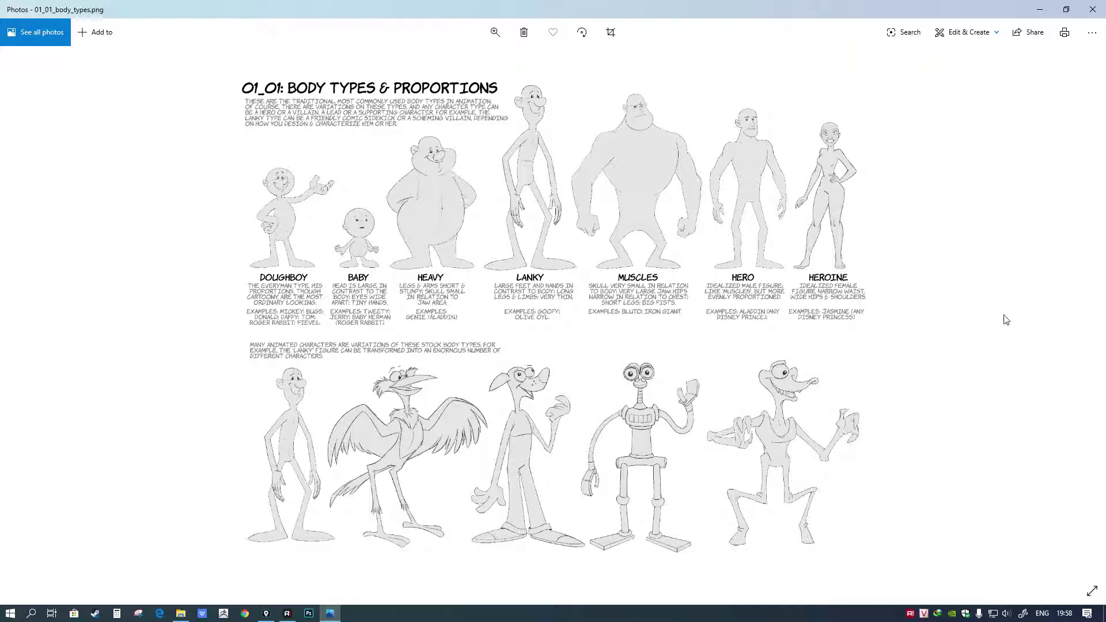
Step: Advance to 01_01_construction.png, showing the basic-shapes diagrams and torso-oval figure
{"action": "mouse_move", "coordinate": [1088, 318]}
{"action": "left_click", "coordinate": [1077, 315]}
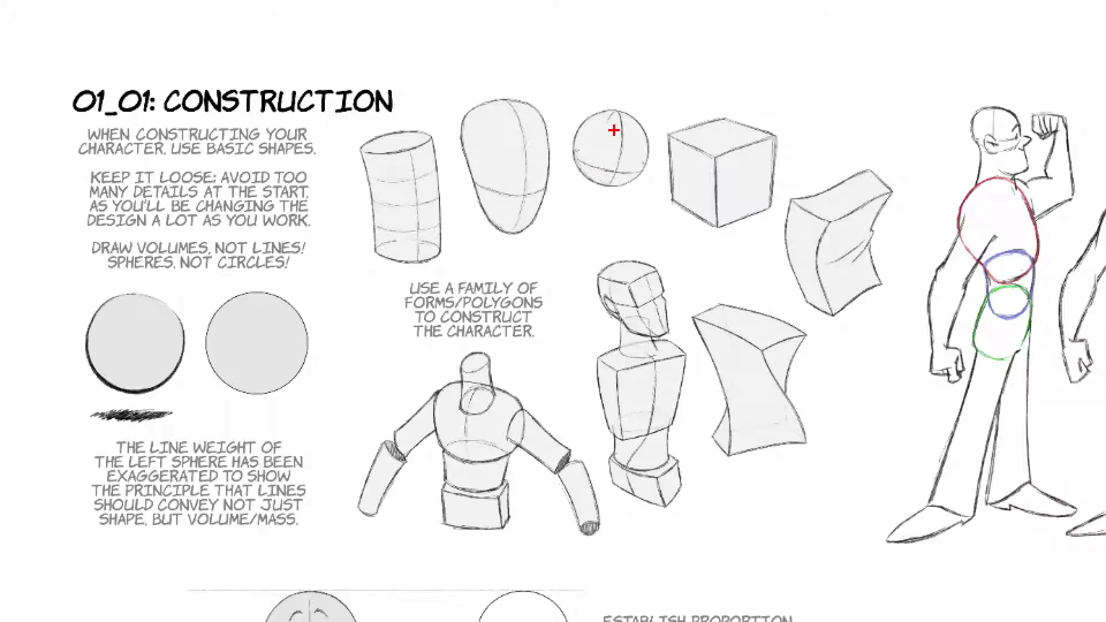
Step: Mark the sphere's center and contour lines, a box, and the torso form in red, then clear them
{"action": "mouse_move", "coordinate": [618, 108]}
{"action": "left_mouse_down"}
{"action": "mouse_move", "coordinate": [607, 193]}
{"action": "mouse_move", "coordinate": [653, 147]}
{"action": "mouse_move", "coordinate": [619, 108]}
{"action": "left_mouse_up"}
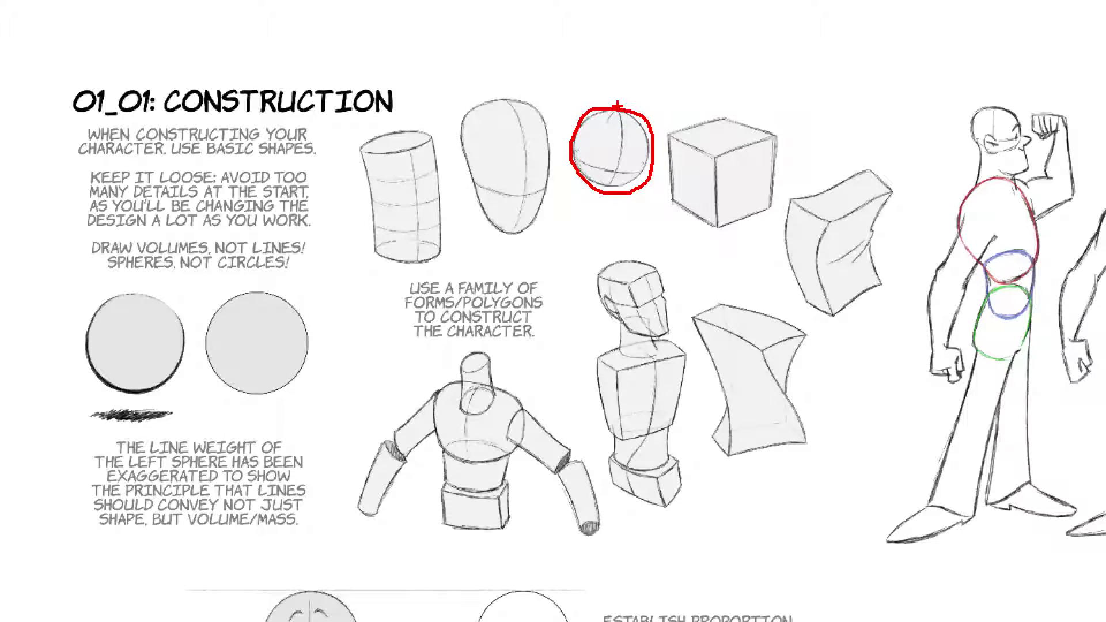
{"action": "left_click_drag", "start_coordinate": [616, 107], "coordinate": [620, 183]}
{"action": "mouse_move", "coordinate": [572, 147]}
{"action": "left_mouse_down"}
{"action": "mouse_move", "coordinate": [612, 165]}
{"action": "mouse_move", "coordinate": [656, 167]}
{"action": "left_mouse_up"}
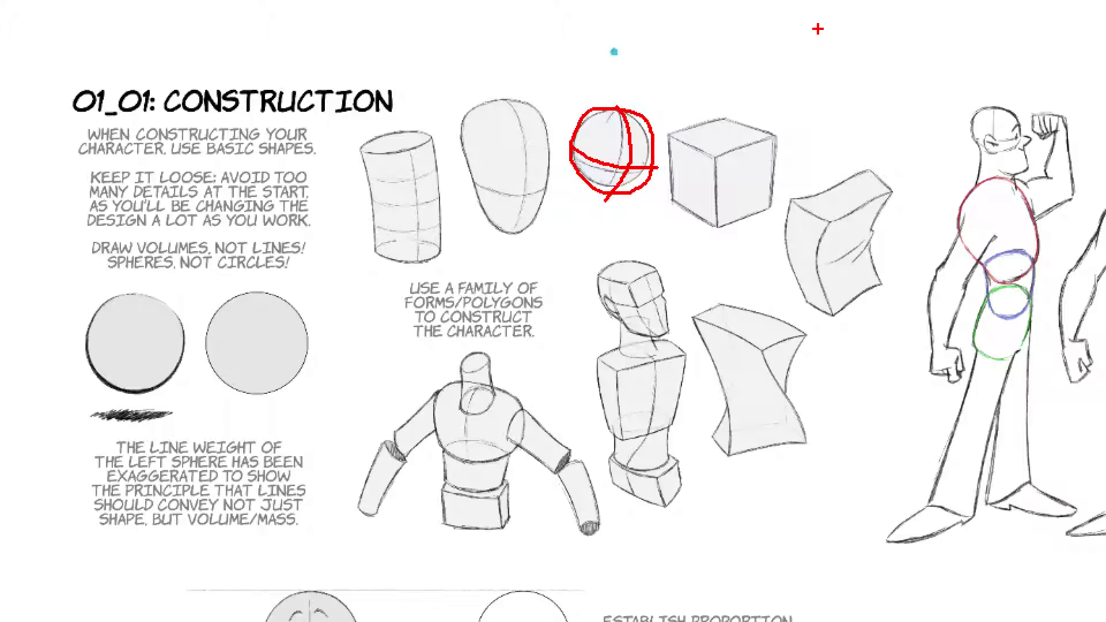
{"action": "mouse_move", "coordinate": [818, 29]}
{"action": "left_mouse_down"}
{"action": "mouse_move", "coordinate": [852, 102]}
{"action": "mouse_move", "coordinate": [909, 32]}
{"action": "mouse_move", "coordinate": [837, 24]}
{"action": "left_mouse_up"}
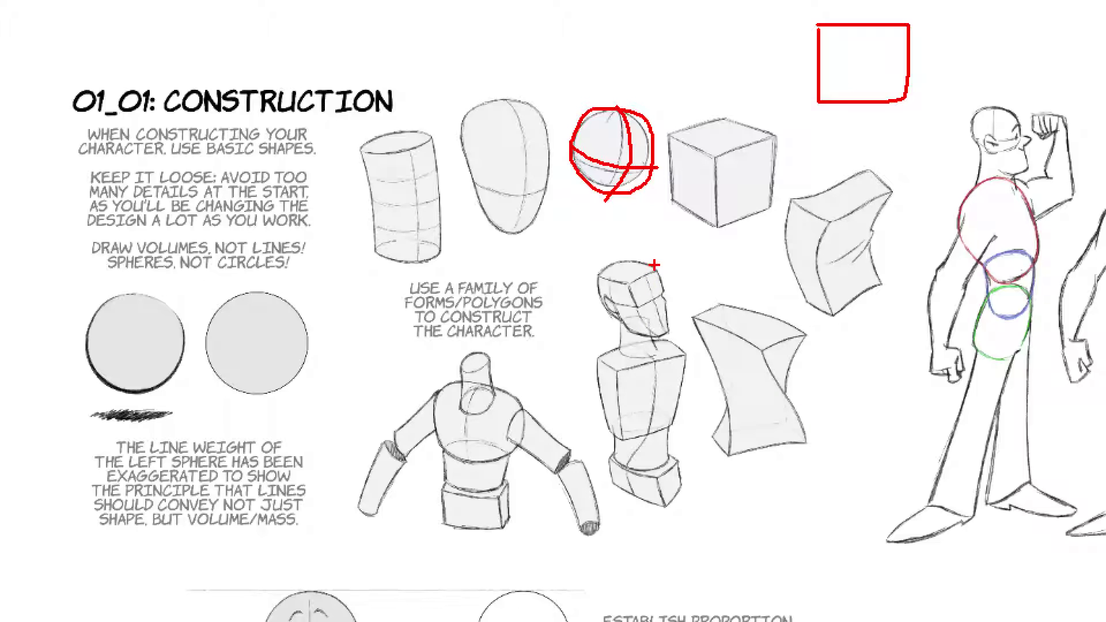
{"action": "mouse_move", "coordinate": [653, 259]}
{"action": "left_mouse_down"}
{"action": "mouse_move", "coordinate": [589, 436]}
{"action": "mouse_move", "coordinate": [699, 340]}
{"action": "mouse_move", "coordinate": [651, 284]}
{"action": "left_mouse_up"}
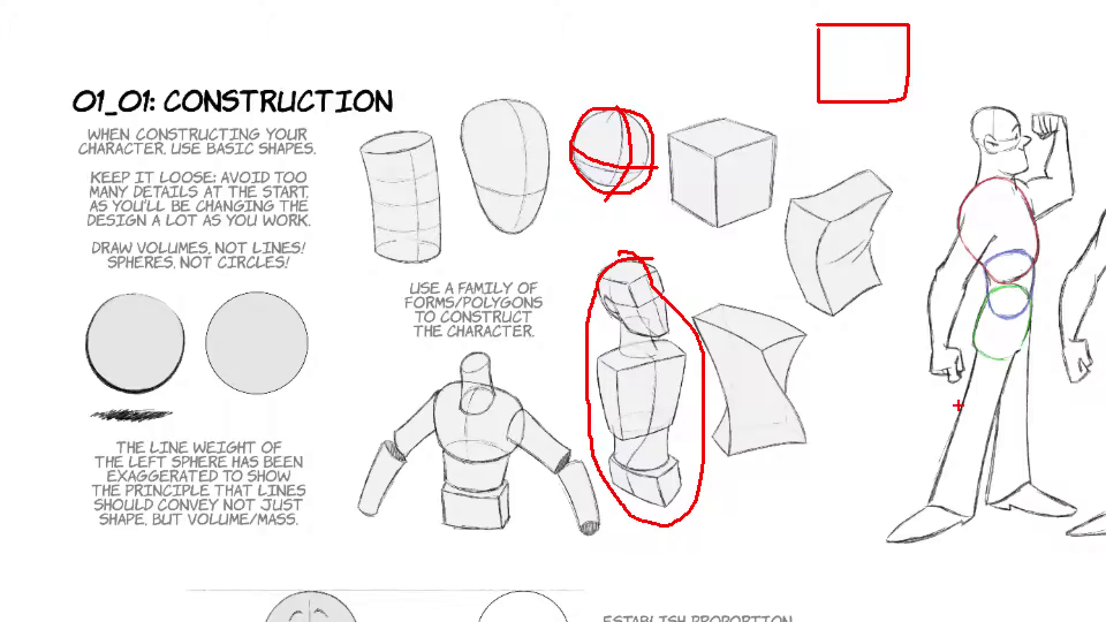
{"action": "key", "text": "Escape"}
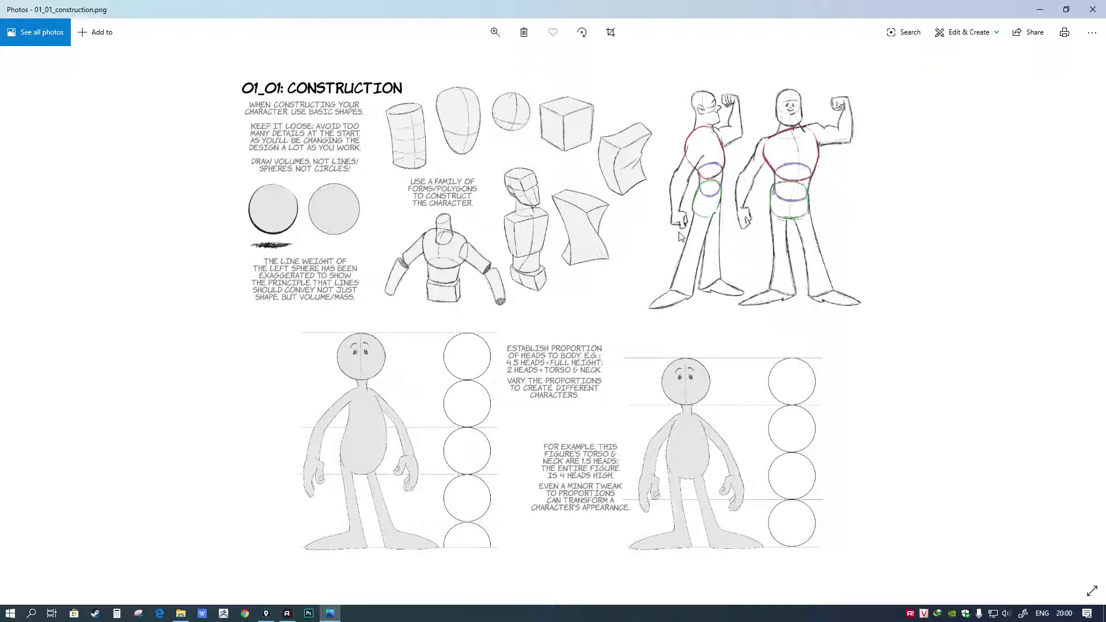
Step: Magnify the figures and draw a red head circle, neck box and chest oval beside the flexing men
{"action": "key", "text": "ctrl+1"}
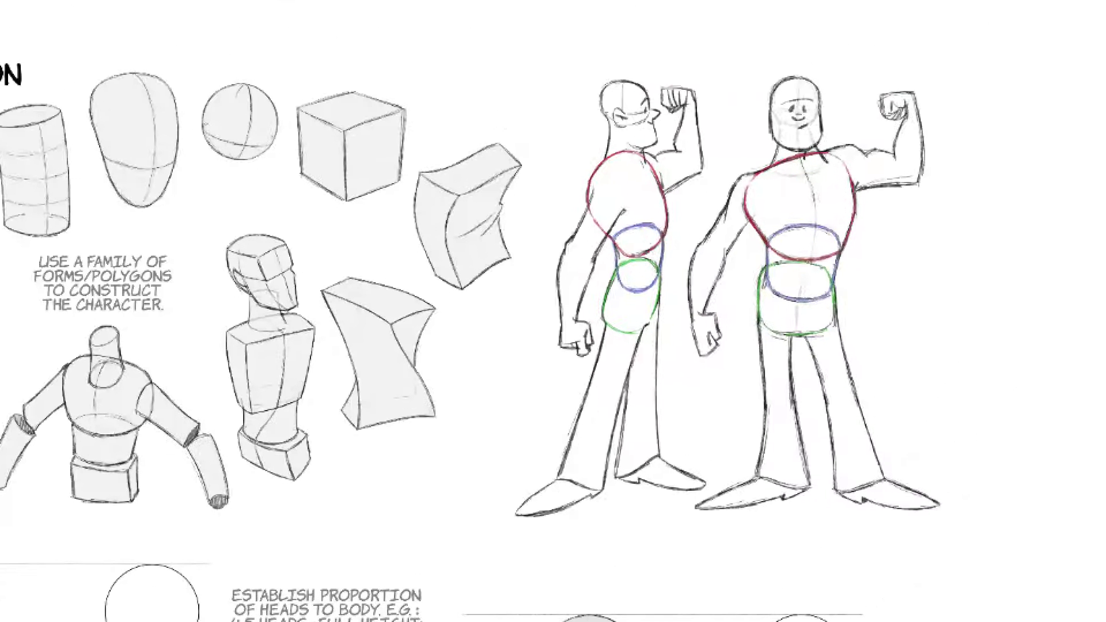
{"action": "left_click", "coordinate": [781, 94]}
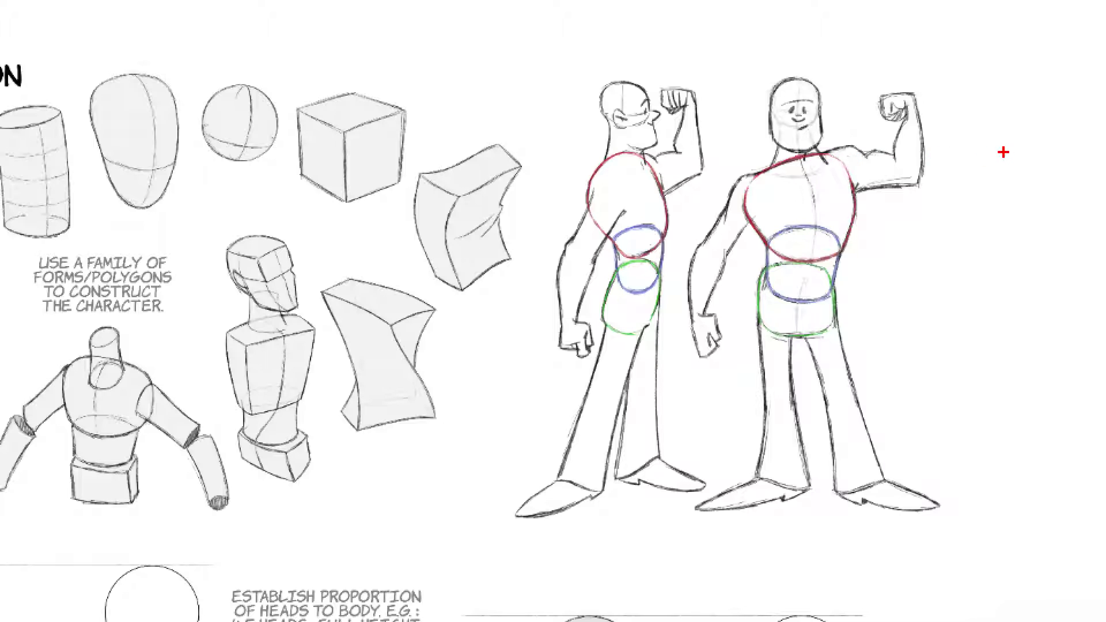
{"action": "mouse_move", "coordinate": [1005, 149]}
{"action": "left_mouse_down"}
{"action": "mouse_move", "coordinate": [968, 154]}
{"action": "mouse_move", "coordinate": [952, 222]}
{"action": "mouse_move", "coordinate": [991, 259]}
{"action": "mouse_move", "coordinate": [1043, 246]}
{"action": "mouse_move", "coordinate": [1047, 173]}
{"action": "mouse_move", "coordinate": [1003, 147]}
{"action": "mouse_move", "coordinate": [954, 158]}
{"action": "mouse_move", "coordinate": [948, 179]}
{"action": "left_mouse_up"}
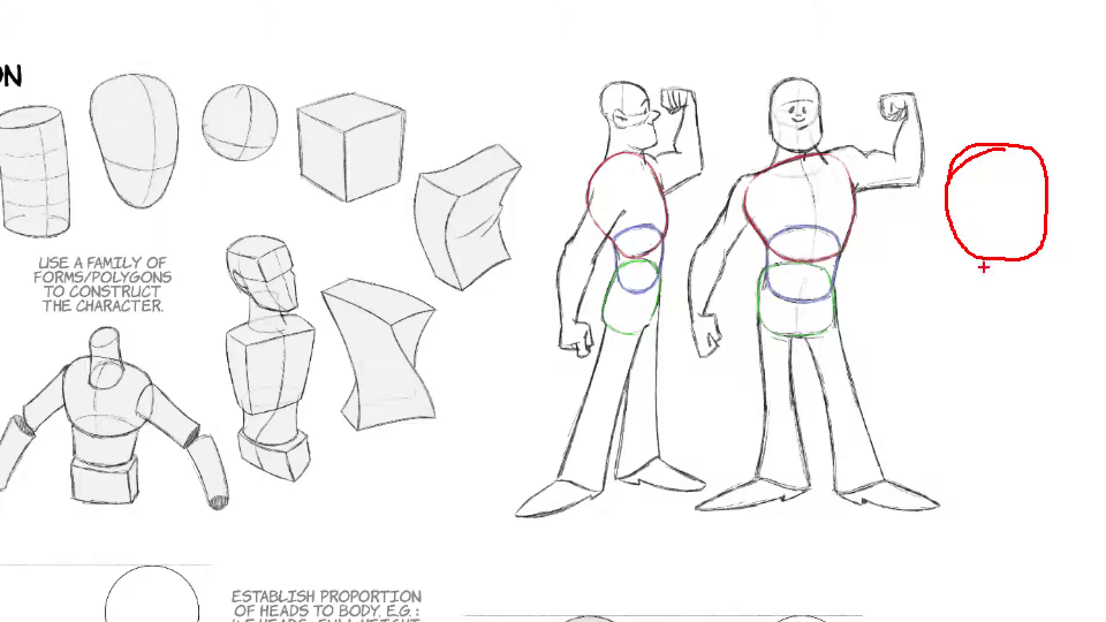
{"action": "left_click_drag", "start_coordinate": [1014, 256], "coordinate": [986, 254]}
{"action": "left_click_drag", "start_coordinate": [1027, 306], "coordinate": [1030, 260]}
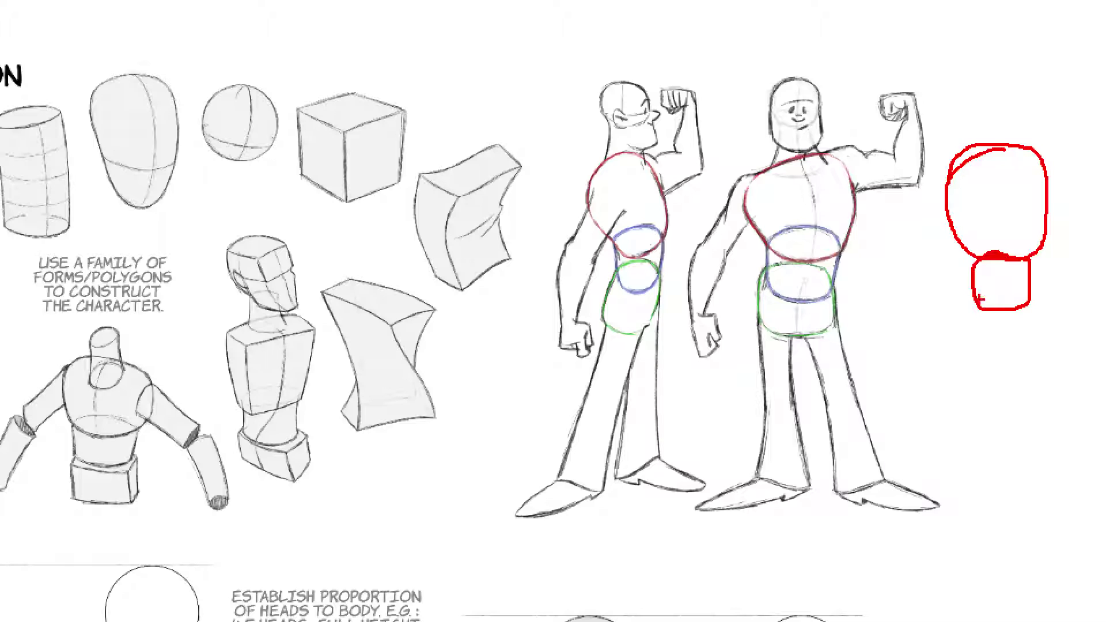
{"action": "mouse_move", "coordinate": [1029, 285]}
{"action": "left_mouse_down"}
{"action": "mouse_move", "coordinate": [960, 290]}
{"action": "mouse_move", "coordinate": [959, 336]}
{"action": "mouse_move", "coordinate": [1033, 345]}
{"action": "mouse_move", "coordinate": [1066, 301]}
{"action": "mouse_move", "coordinate": [977, 287]}
{"action": "left_mouse_up"}
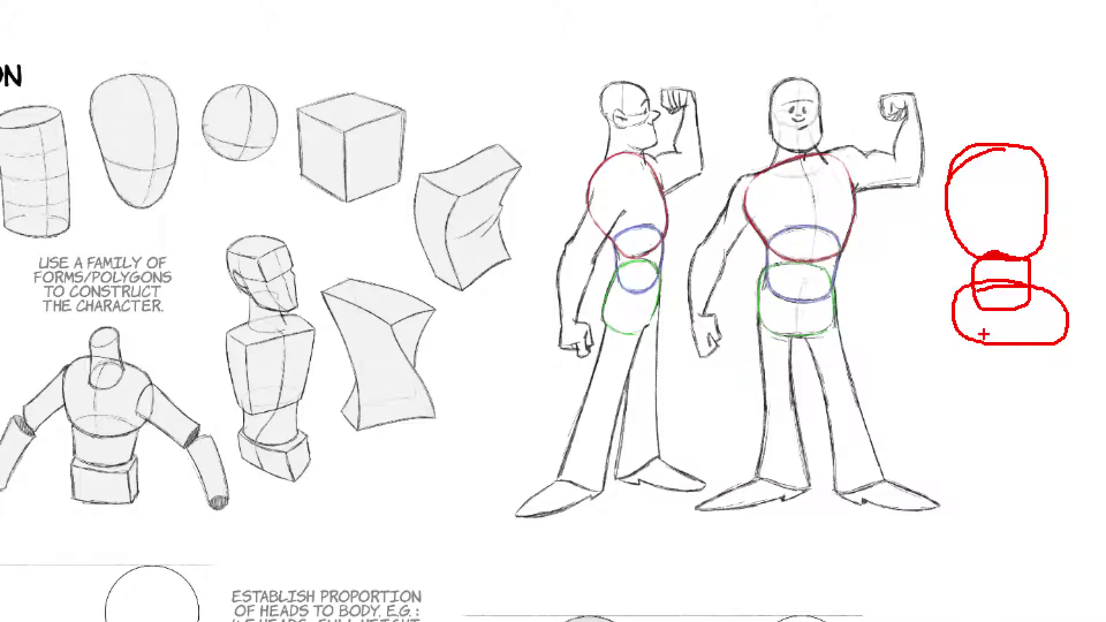
Step: Add two red legs, clear the sketch, and step to the next sheet and back to Construction
{"action": "left_click_drag", "start_coordinate": [983, 335], "coordinate": [962, 469]}
{"action": "left_click_drag", "start_coordinate": [1020, 331], "coordinate": [1052, 454]}
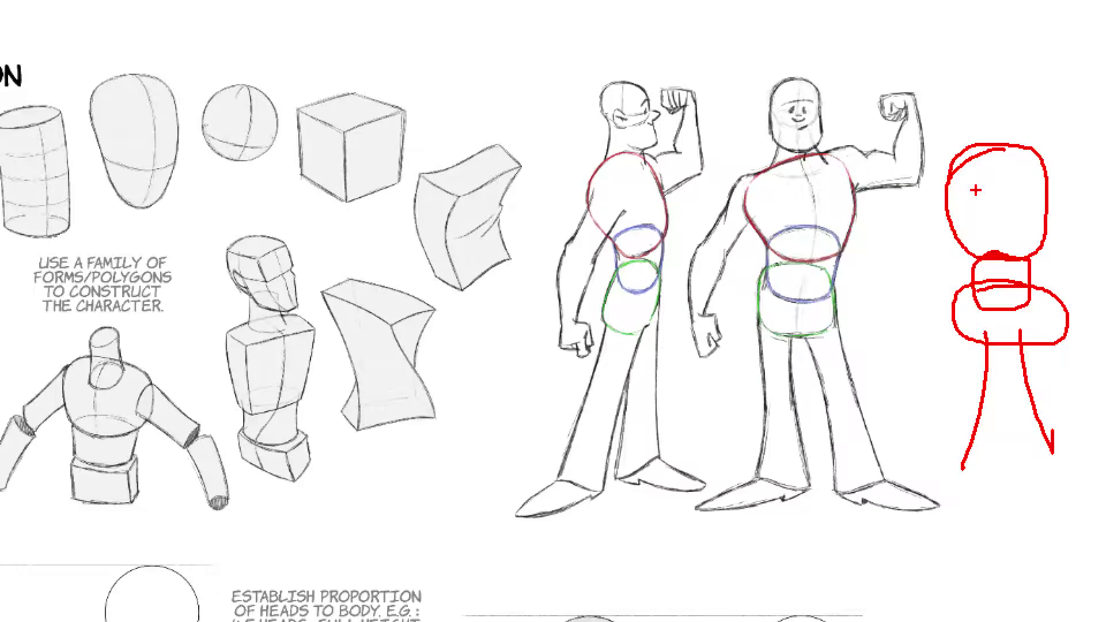
{"action": "key", "text": "Escape"}
{"action": "key", "text": "Right"}
{"action": "key", "text": "Left"}
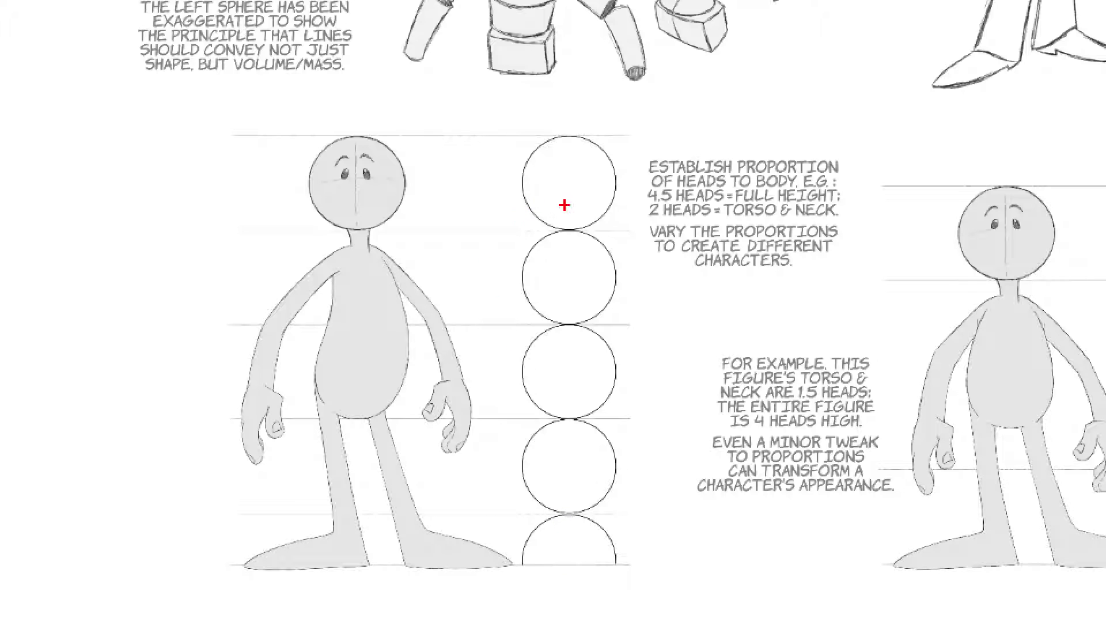
Step: Draw red lines at each head-circle junction and matching chest, crotch and leg heights, then clear them
{"action": "left_click_drag", "start_coordinate": [550, 229], "coordinate": [602, 235]}
{"action": "left_click_drag", "start_coordinate": [551, 323], "coordinate": [589, 323]}
{"action": "left_click_drag", "start_coordinate": [403, 320], "coordinate": [361, 311]}
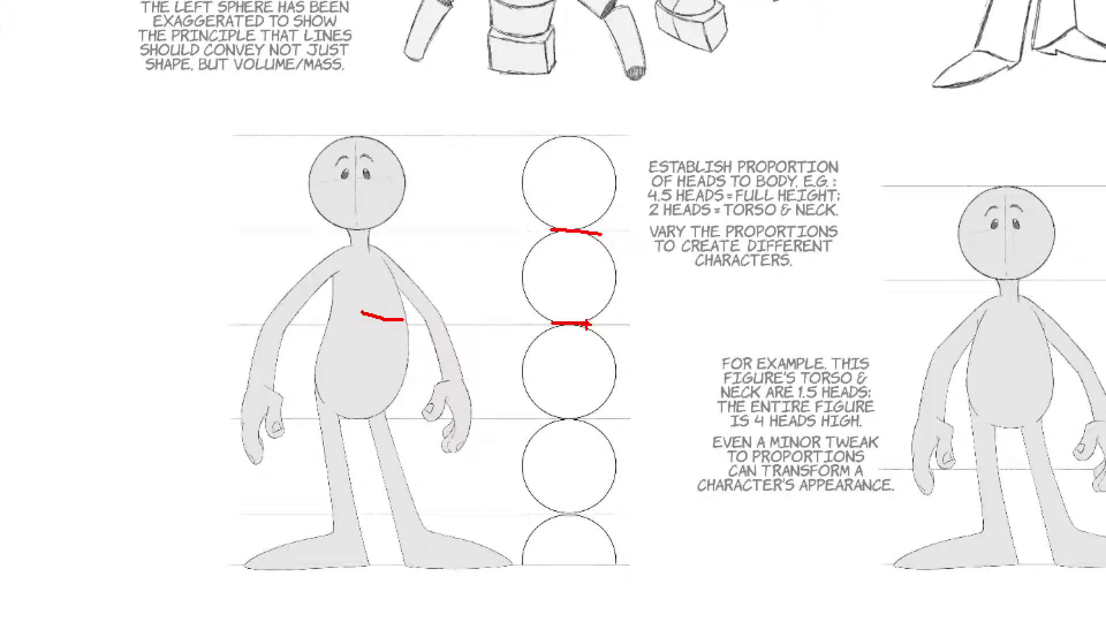
{"action": "left_click_drag", "start_coordinate": [583, 420], "coordinate": [553, 418]}
{"action": "left_click_drag", "start_coordinate": [356, 420], "coordinate": [342, 420]}
{"action": "left_click_drag", "start_coordinate": [575, 515], "coordinate": [392, 502]}
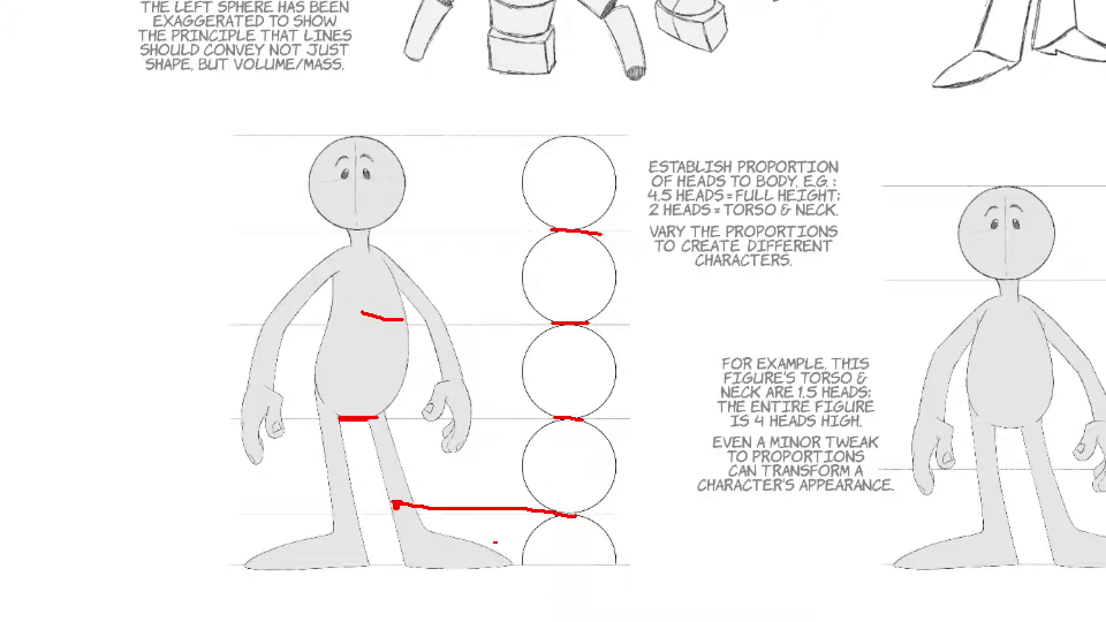
{"action": "mouse_move", "coordinate": [619, 564]}
{"action": "left_mouse_down"}
{"action": "mouse_move", "coordinate": [599, 582]}
{"action": "mouse_move", "coordinate": [530, 573]}
{"action": "mouse_move", "coordinate": [396, 590]}
{"action": "left_mouse_up"}
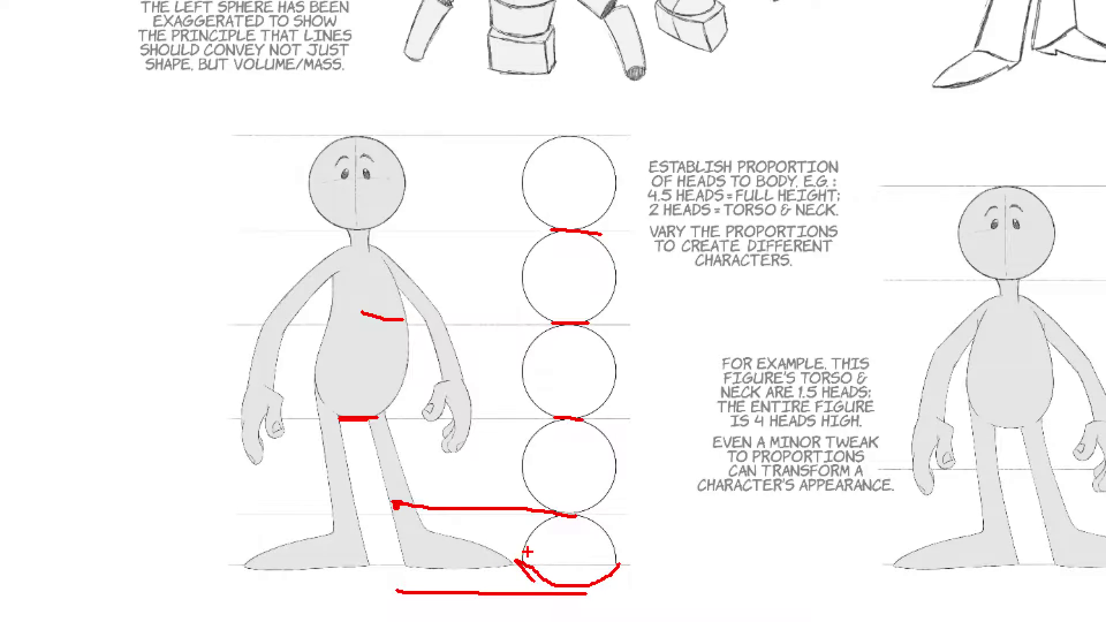
{"action": "key", "text": "Escape"}
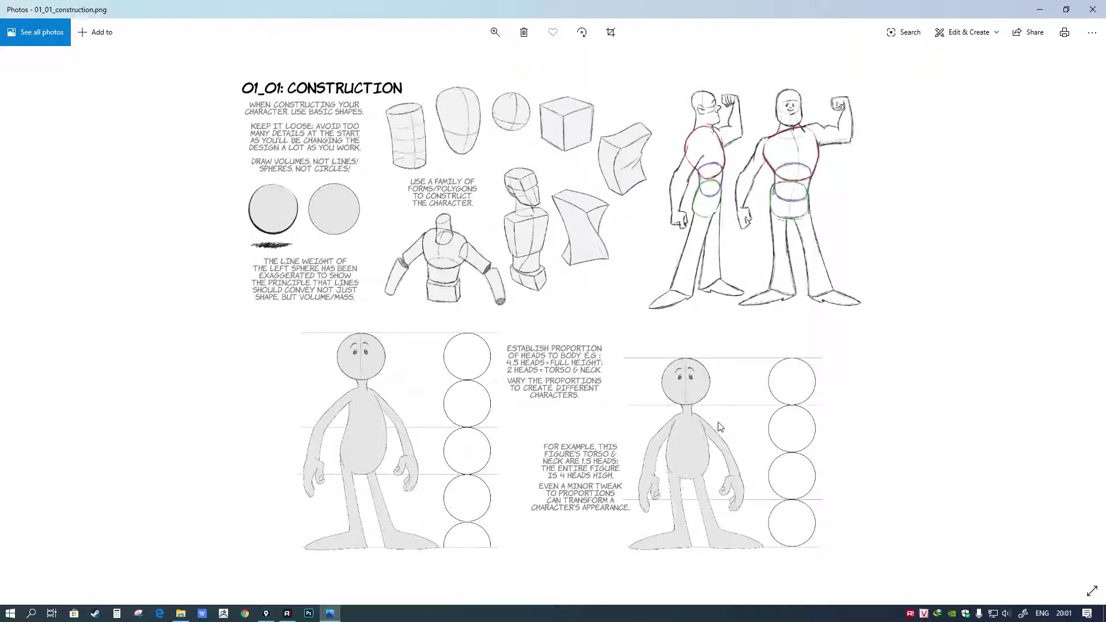
Step: Browse back and forth between sheets, settling on 01_02_gesture_attitude_a.png
{"action": "left_click", "coordinate": [1076, 314]}
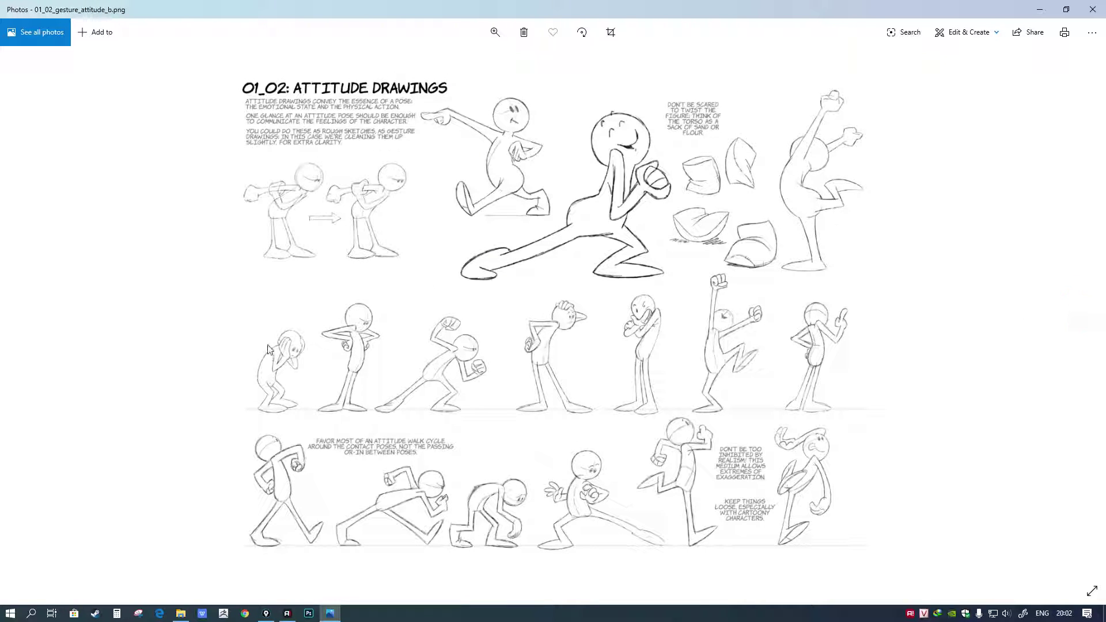
{"action": "left_click", "coordinate": [22, 327]}
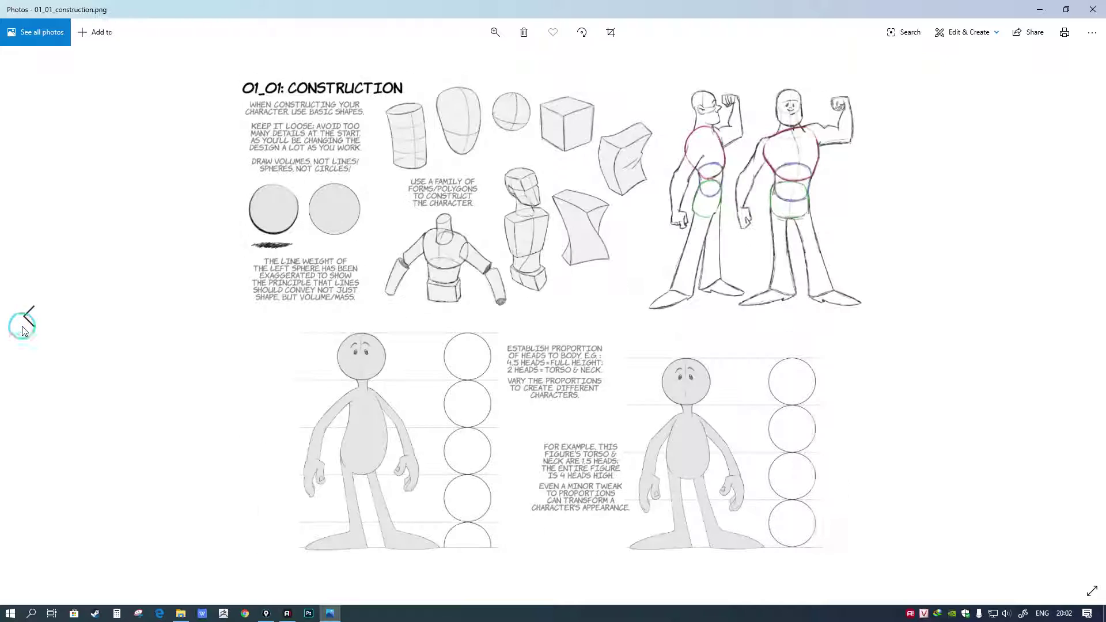
{"action": "left_click", "coordinate": [1078, 317]}
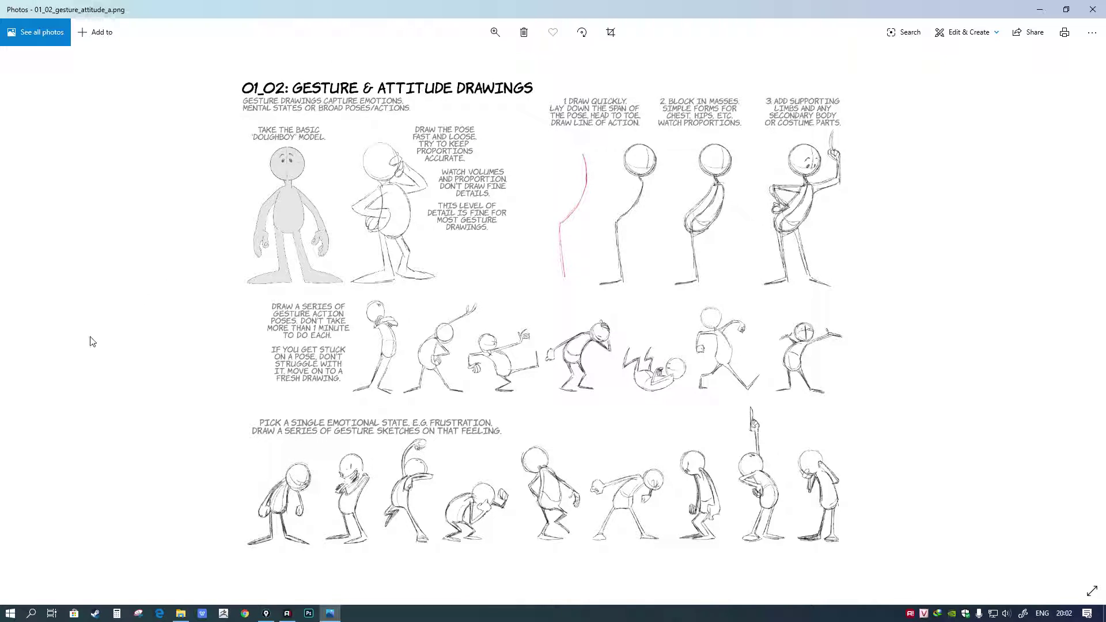
{"action": "left_click", "coordinate": [25, 317]}
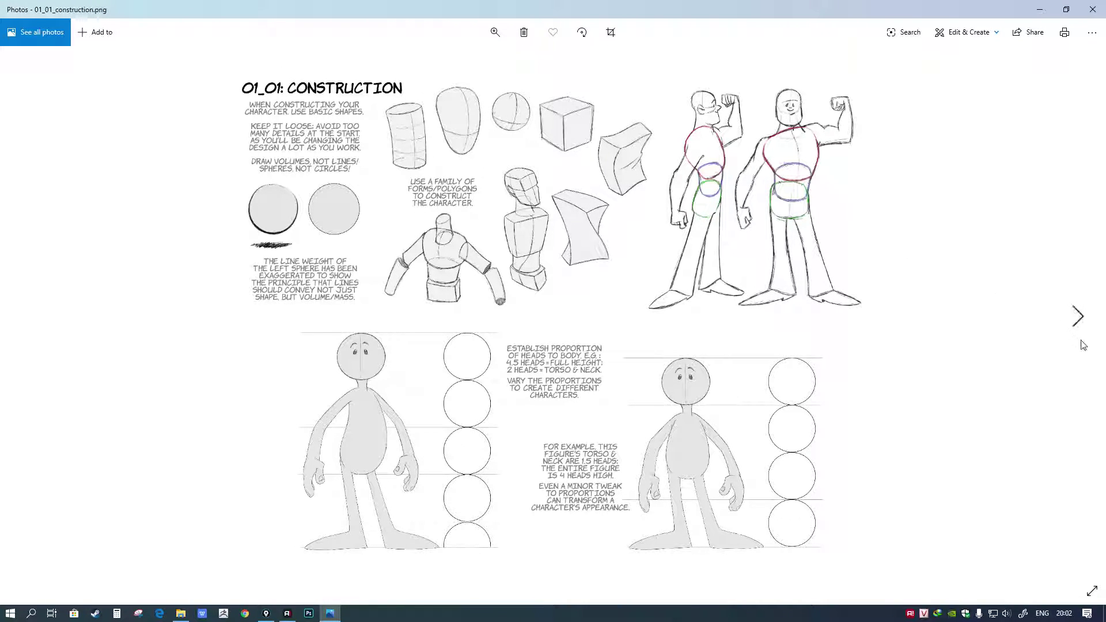
{"action": "left_click", "coordinate": [1077, 318]}
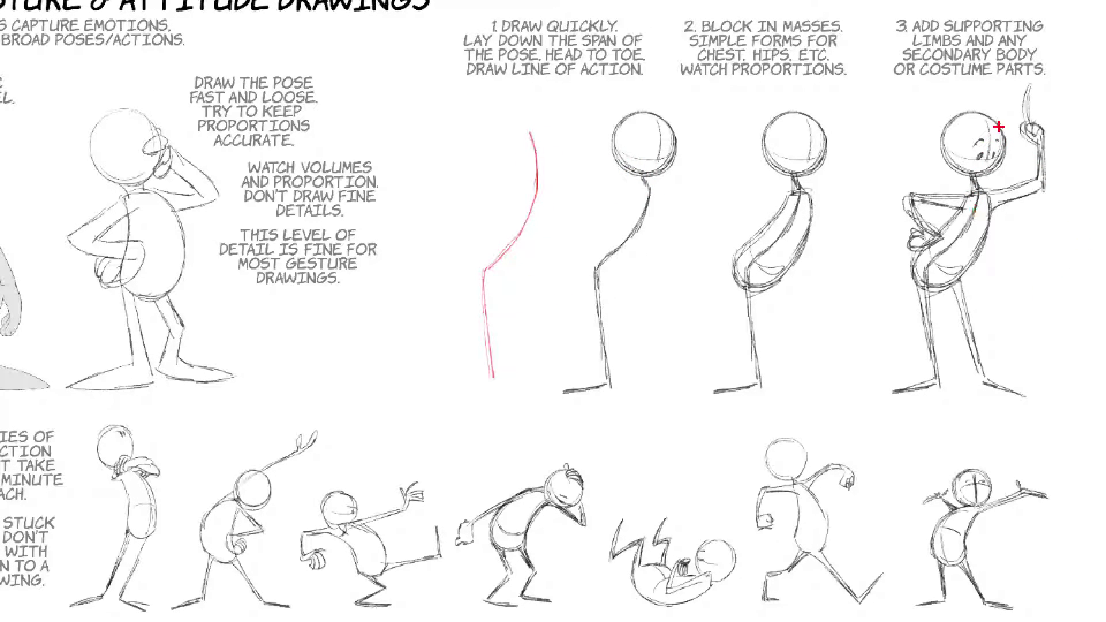
Step: Draw red heads and bent lines of action beside step 1 and over the step-3 figure, then clear them
{"action": "mouse_move", "coordinate": [1002, 103]}
{"action": "left_mouse_down"}
{"action": "mouse_move", "coordinate": [913, 176]}
{"action": "mouse_move", "coordinate": [897, 385]}
{"action": "mouse_move", "coordinate": [992, 116]}
{"action": "left_mouse_up"}
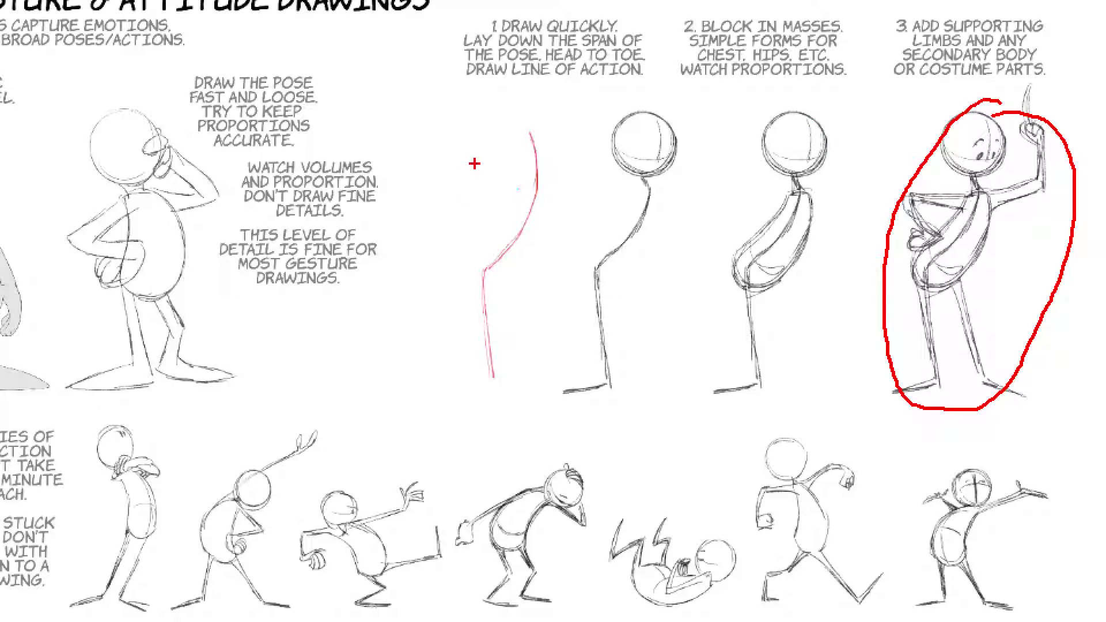
{"action": "mouse_move", "coordinate": [469, 122]}
{"action": "left_mouse_down"}
{"action": "mouse_move", "coordinate": [439, 151]}
{"action": "mouse_move", "coordinate": [478, 114]}
{"action": "mouse_move", "coordinate": [464, 121]}
{"action": "left_mouse_up"}
{"action": "mouse_move", "coordinate": [462, 168]}
{"action": "left_mouse_down"}
{"action": "mouse_move", "coordinate": [441, 245]}
{"action": "mouse_move", "coordinate": [413, 264]}
{"action": "mouse_move", "coordinate": [413, 384]}
{"action": "left_mouse_up"}
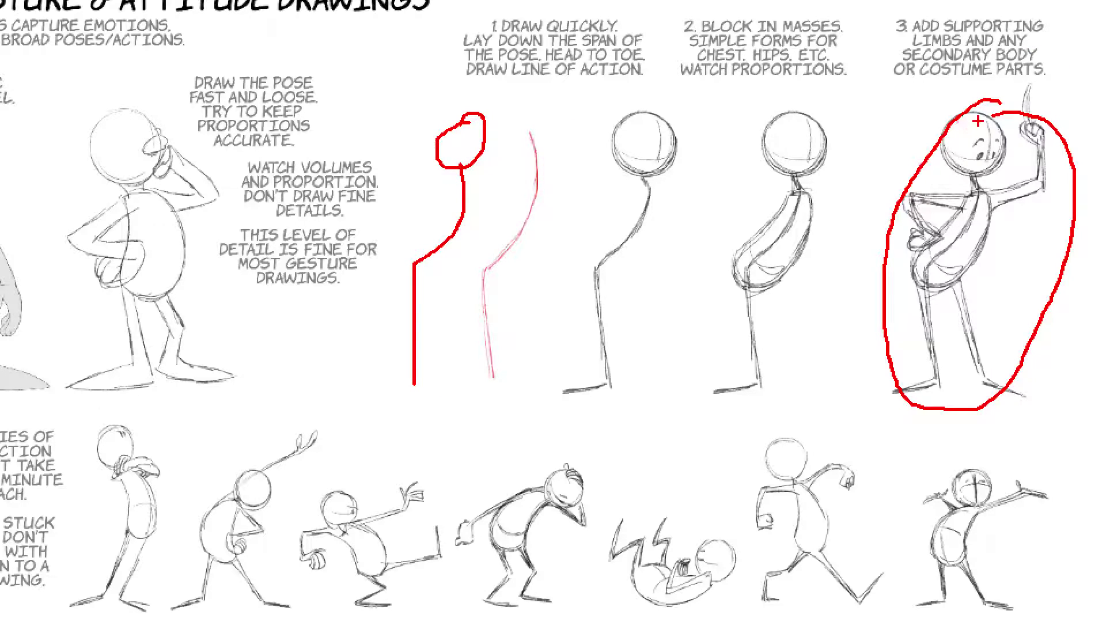
{"action": "mouse_move", "coordinate": [984, 122]}
{"action": "left_mouse_down"}
{"action": "mouse_move", "coordinate": [945, 167]}
{"action": "mouse_move", "coordinate": [963, 121]}
{"action": "left_mouse_up"}
{"action": "mouse_move", "coordinate": [972, 175]}
{"action": "left_mouse_down"}
{"action": "mouse_move", "coordinate": [979, 233]}
{"action": "mouse_move", "coordinate": [941, 272]}
{"action": "mouse_move", "coordinate": [940, 408]}
{"action": "left_mouse_up"}
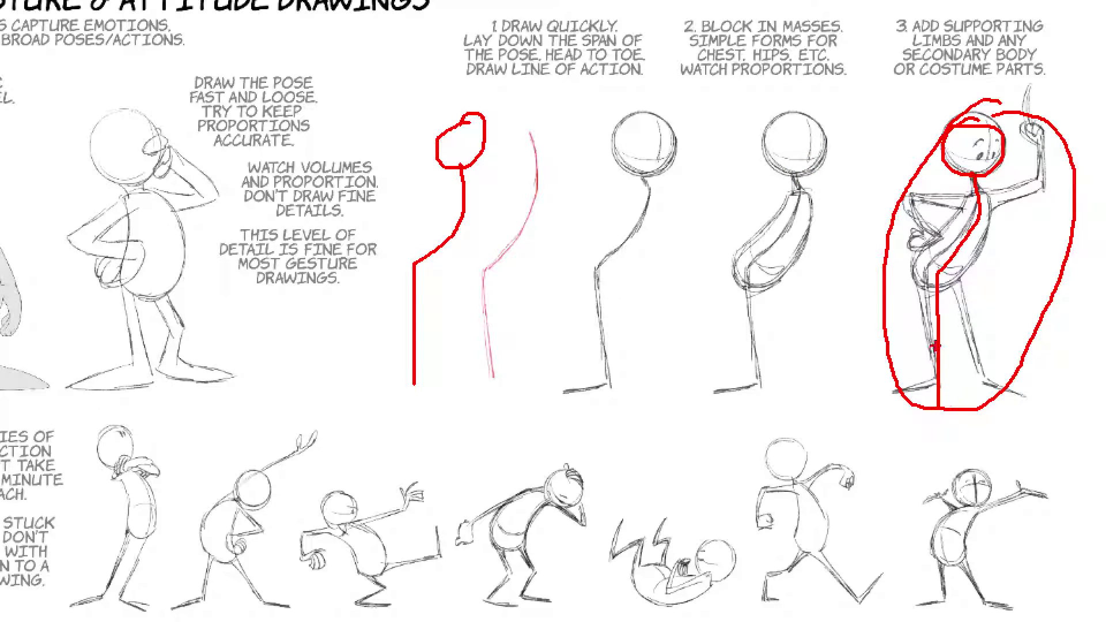
{"action": "key", "text": "Escape"}
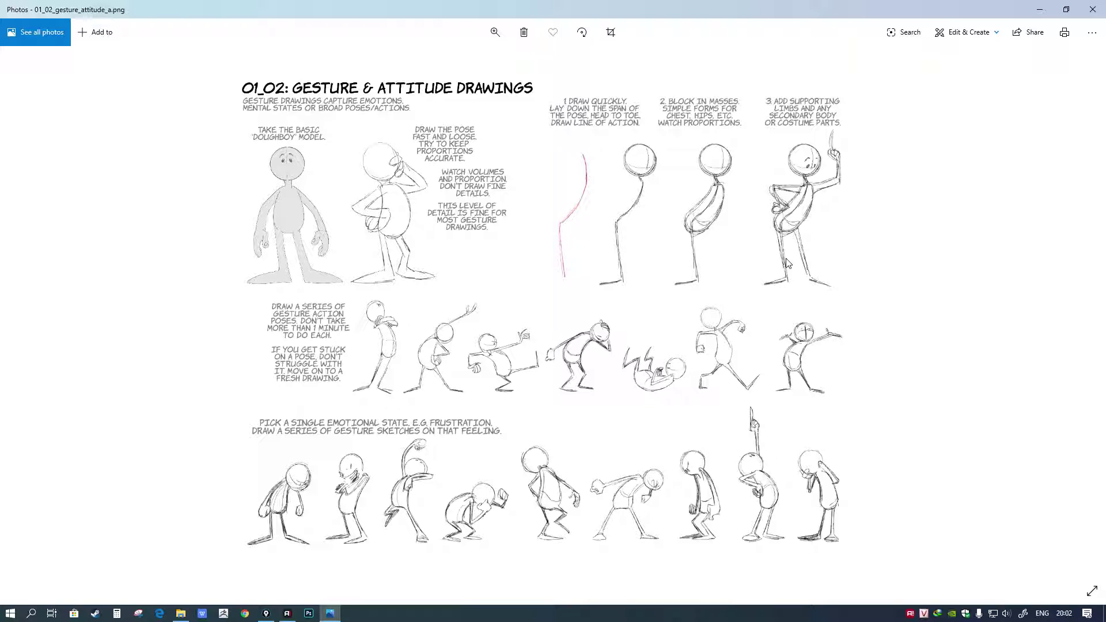
{"action": "key", "text": "ctrl+1"}
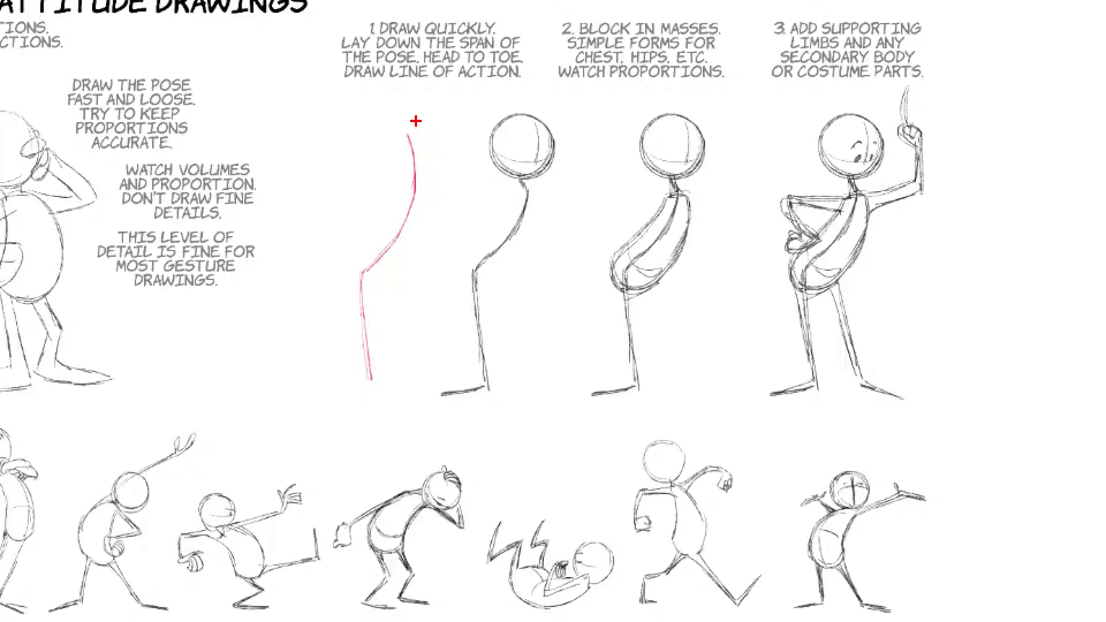
{"action": "mouse_move", "coordinate": [527, 119]}
{"action": "left_mouse_down"}
{"action": "mouse_move", "coordinate": [496, 171]}
{"action": "mouse_move", "coordinate": [547, 144]}
{"action": "mouse_move", "coordinate": [528, 119]}
{"action": "left_mouse_up"}
{"action": "mouse_move", "coordinate": [522, 184]}
{"action": "left_mouse_down"}
{"action": "mouse_move", "coordinate": [472, 318]}
{"action": "mouse_move", "coordinate": [479, 385]}
{"action": "left_mouse_up"}
{"action": "left_click_drag", "start_coordinate": [673, 176], "coordinate": [665, 204]}
{"action": "mouse_move", "coordinate": [674, 195]}
{"action": "left_mouse_down"}
{"action": "mouse_move", "coordinate": [631, 251]}
{"action": "mouse_move", "coordinate": [620, 295]}
{"action": "mouse_move", "coordinate": [694, 236]}
{"action": "mouse_move", "coordinate": [680, 190]}
{"action": "mouse_move", "coordinate": [727, 199]}
{"action": "mouse_move", "coordinate": [729, 129]}
{"action": "left_mouse_up"}
{"action": "mouse_move", "coordinate": [651, 219]}
{"action": "left_mouse_down"}
{"action": "mouse_move", "coordinate": [574, 218]}
{"action": "mouse_move", "coordinate": [622, 260]}
{"action": "mouse_move", "coordinate": [678, 364]}
{"action": "mouse_move", "coordinate": [694, 384]}
{"action": "mouse_move", "coordinate": [709, 381]}
{"action": "left_mouse_up"}
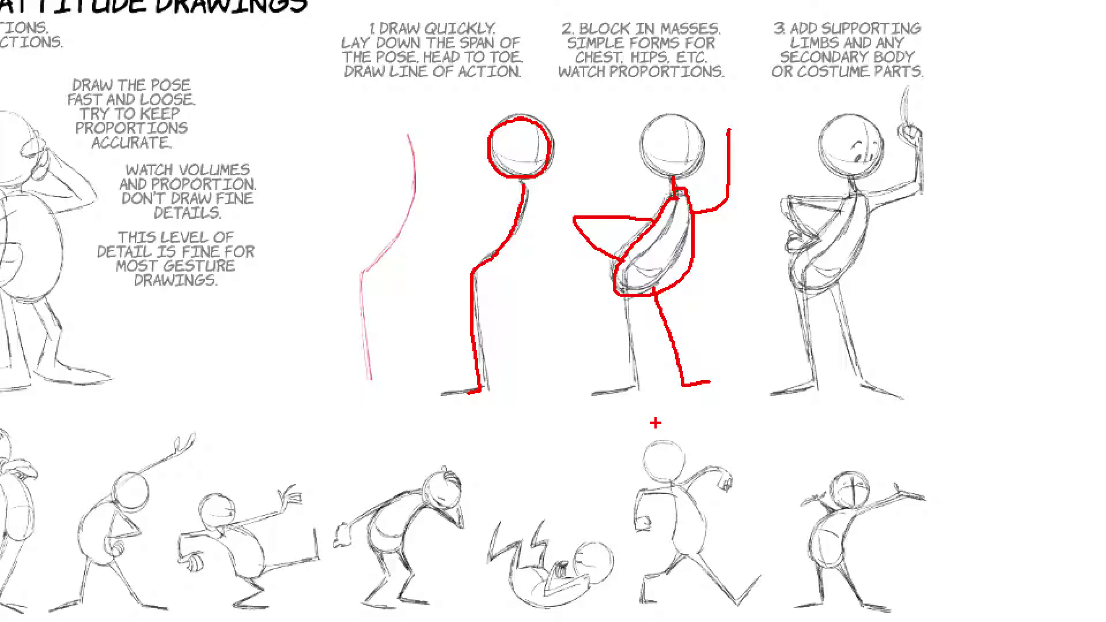
{"action": "key", "text": "Escape"}
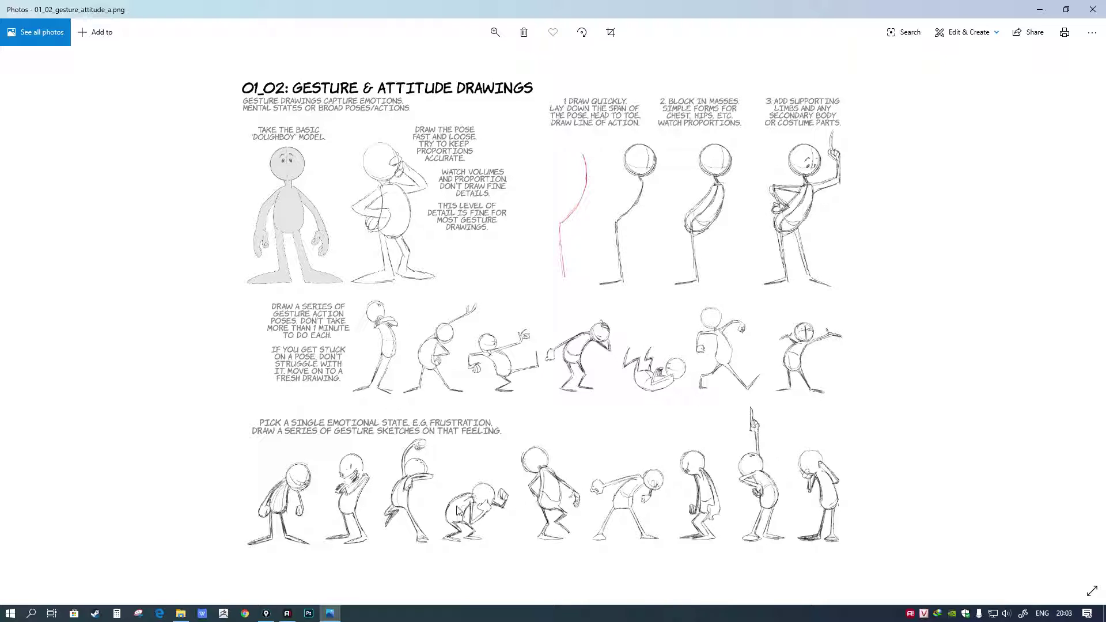
Step: Magnify the lower pose rows and add red head circles and action lines to the first four action poses
{"action": "left_click", "coordinate": [387, 516]}
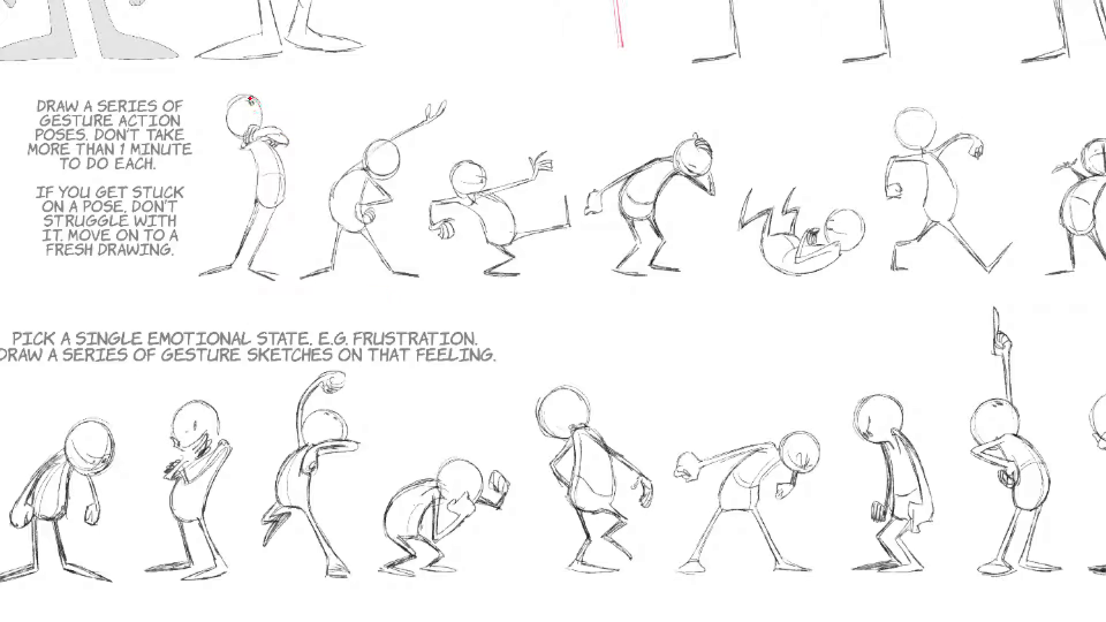
{"action": "mouse_move", "coordinate": [249, 99]}
{"action": "left_mouse_down"}
{"action": "mouse_move", "coordinate": [227, 123]}
{"action": "mouse_move", "coordinate": [250, 135]}
{"action": "mouse_move", "coordinate": [262, 116]}
{"action": "mouse_move", "coordinate": [241, 99]}
{"action": "mouse_move", "coordinate": [266, 204]}
{"action": "mouse_move", "coordinate": [240, 274]}
{"action": "left_mouse_up"}
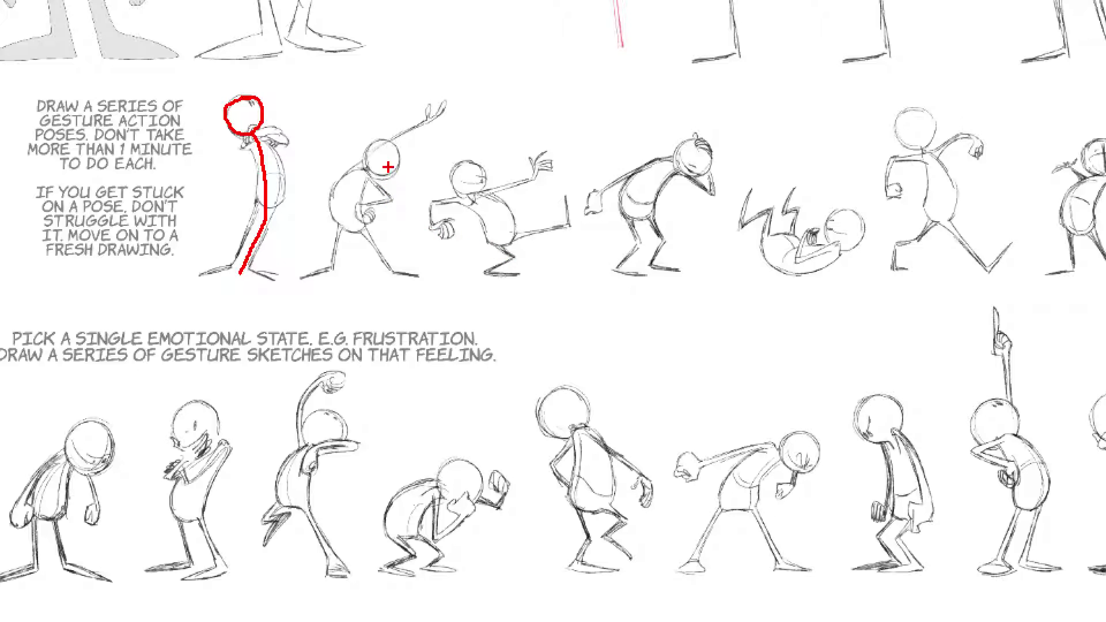
{"action": "mouse_move", "coordinate": [392, 141]}
{"action": "left_mouse_down"}
{"action": "mouse_move", "coordinate": [364, 155]}
{"action": "mouse_move", "coordinate": [389, 174]}
{"action": "mouse_move", "coordinate": [393, 142]}
{"action": "mouse_move", "coordinate": [349, 238]}
{"action": "mouse_move", "coordinate": [357, 282]}
{"action": "left_mouse_up"}
{"action": "mouse_move", "coordinate": [471, 161]}
{"action": "left_mouse_down"}
{"action": "mouse_move", "coordinate": [454, 175]}
{"action": "mouse_move", "coordinate": [484, 193]}
{"action": "mouse_move", "coordinate": [471, 162]}
{"action": "mouse_move", "coordinate": [473, 207]}
{"action": "mouse_move", "coordinate": [494, 228]}
{"action": "mouse_move", "coordinate": [506, 275]}
{"action": "left_mouse_up"}
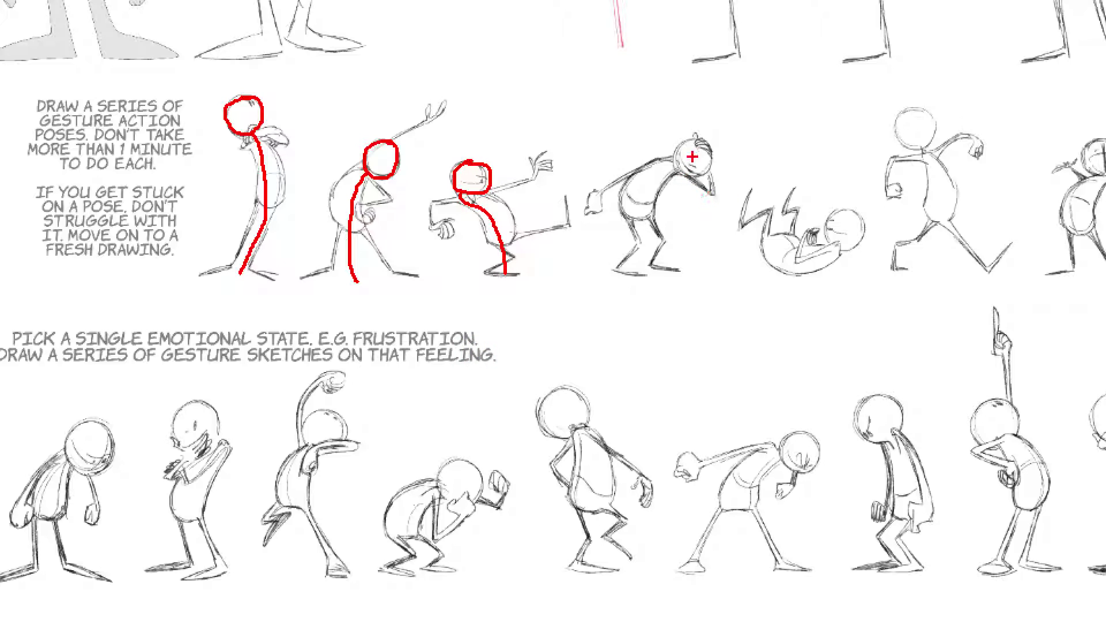
{"action": "mouse_move", "coordinate": [698, 139]}
{"action": "left_mouse_down"}
{"action": "mouse_move", "coordinate": [683, 173]}
{"action": "mouse_move", "coordinate": [714, 166]}
{"action": "mouse_move", "coordinate": [706, 142]}
{"action": "mouse_move", "coordinate": [661, 164]}
{"action": "mouse_move", "coordinate": [629, 213]}
{"action": "mouse_move", "coordinate": [641, 279]}
{"action": "left_mouse_up"}
Step: Mark the lying figure, the walking figure and the first frustration pose with red heads and action lines
{"action": "mouse_move", "coordinate": [854, 211]}
{"action": "left_mouse_down"}
{"action": "mouse_move", "coordinate": [828, 233]}
{"action": "mouse_move", "coordinate": [861, 242]}
{"action": "mouse_move", "coordinate": [852, 211]}
{"action": "mouse_move", "coordinate": [835, 208]}
{"action": "left_mouse_up"}
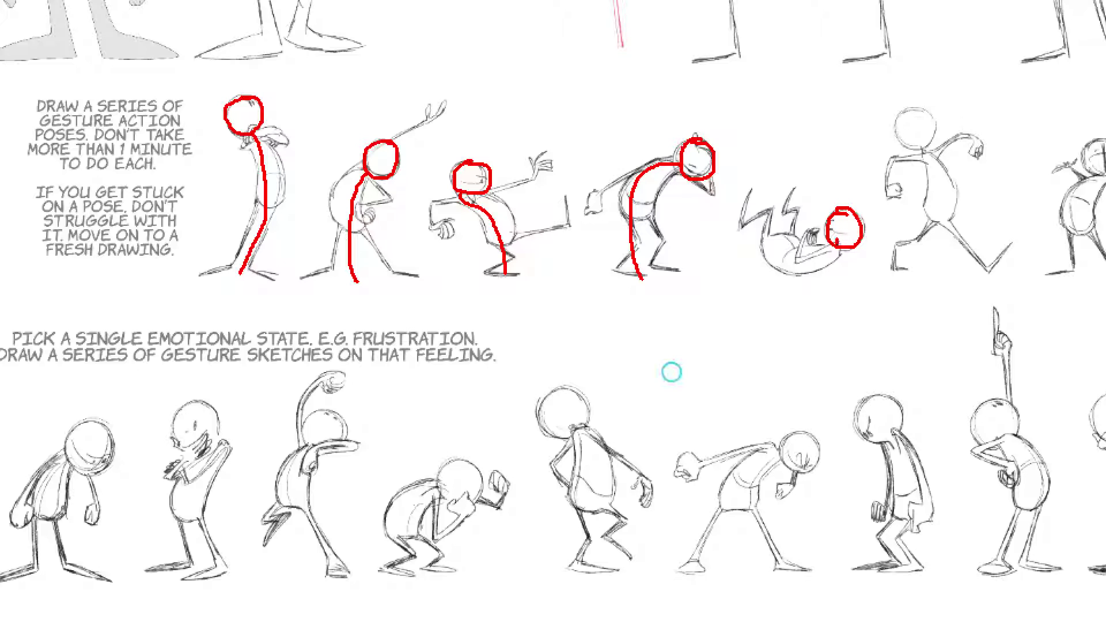
{"action": "mouse_move", "coordinate": [834, 247]}
{"action": "left_mouse_down"}
{"action": "mouse_move", "coordinate": [795, 262]}
{"action": "mouse_move", "coordinate": [765, 226]}
{"action": "left_mouse_up"}
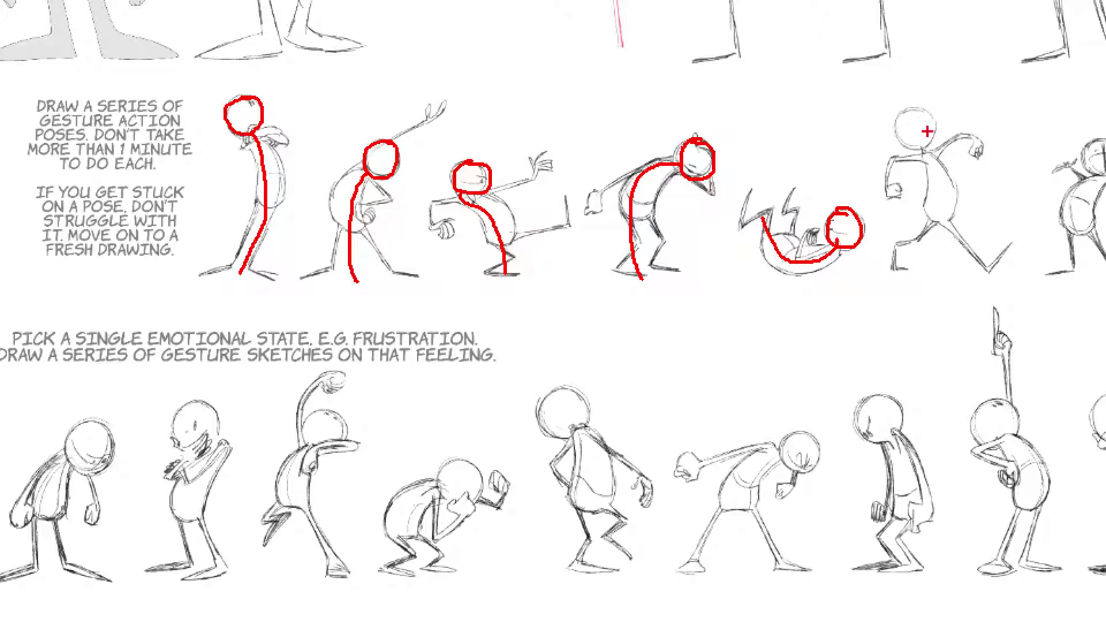
{"action": "mouse_move", "coordinate": [924, 103]}
{"action": "left_mouse_down"}
{"action": "mouse_move", "coordinate": [896, 136]}
{"action": "mouse_move", "coordinate": [917, 118]}
{"action": "mouse_move", "coordinate": [943, 237]}
{"action": "mouse_move", "coordinate": [933, 263]}
{"action": "left_mouse_up"}
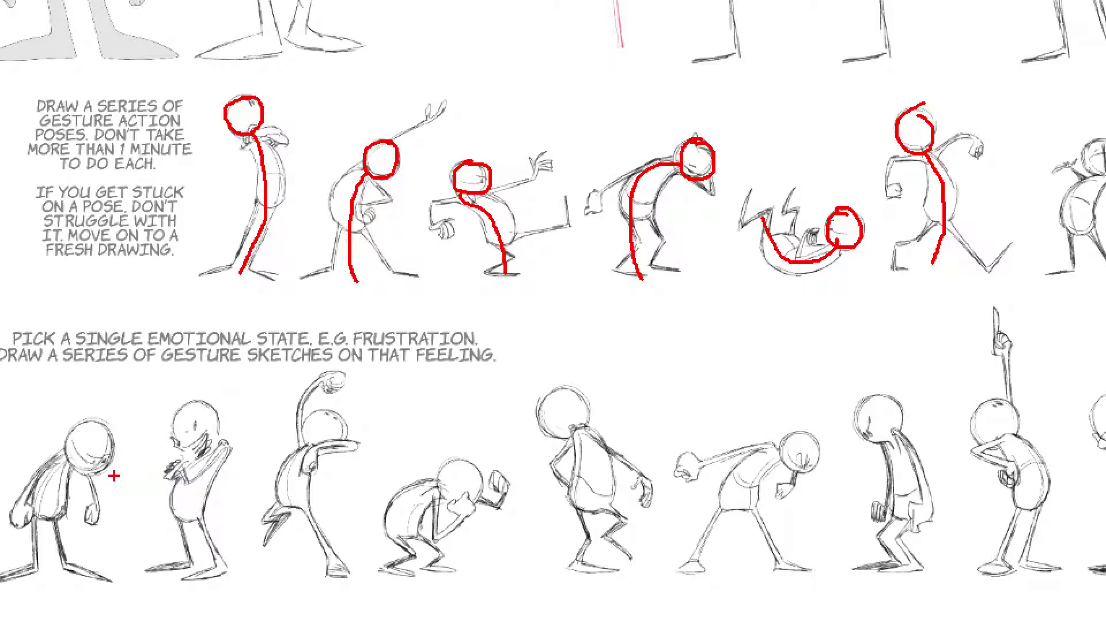
{"action": "left_click_drag", "start_coordinate": [107, 423], "coordinate": [110, 436]}
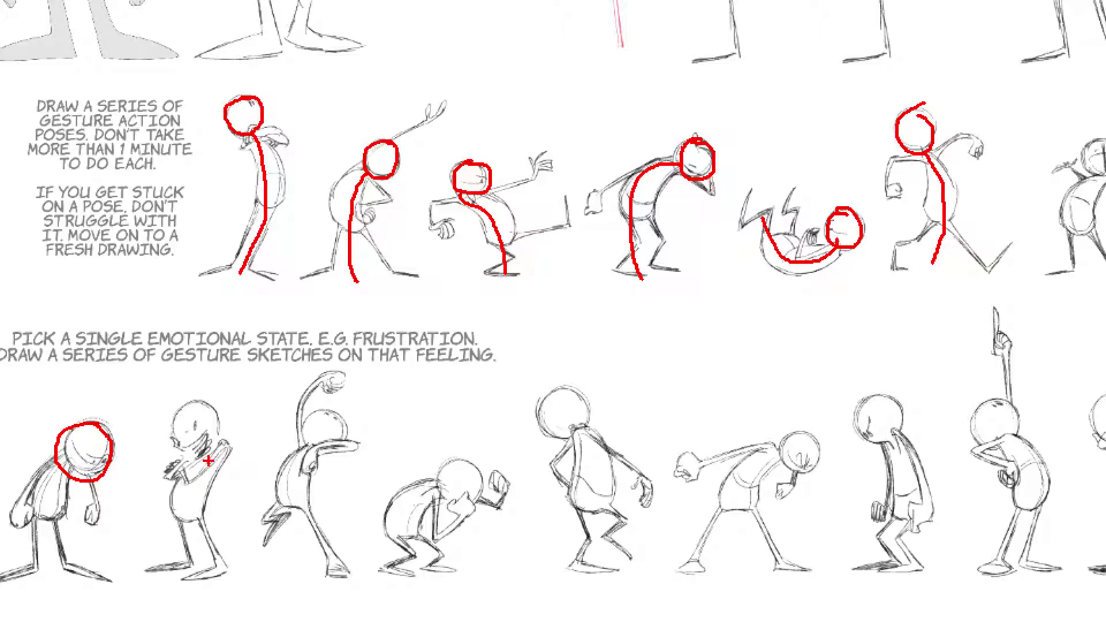
Step: Draw red lines of action down the second and third frustration poses and the crouching figure's back
{"action": "left_click_drag", "start_coordinate": [211, 447], "coordinate": [200, 564]}
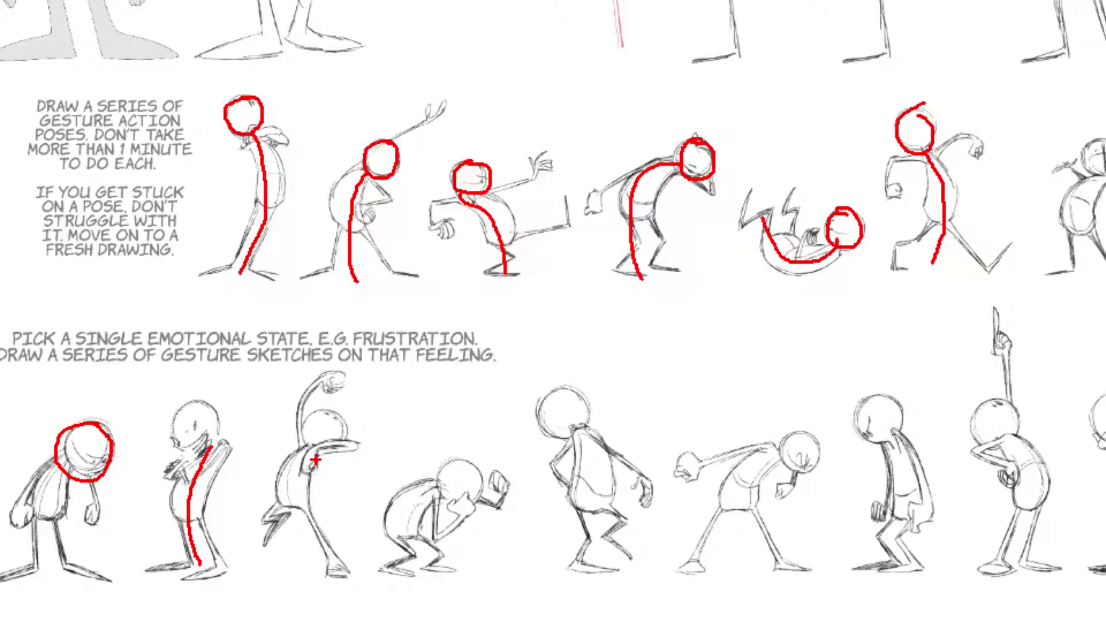
{"action": "left_click_drag", "start_coordinate": [308, 452], "coordinate": [290, 570]}
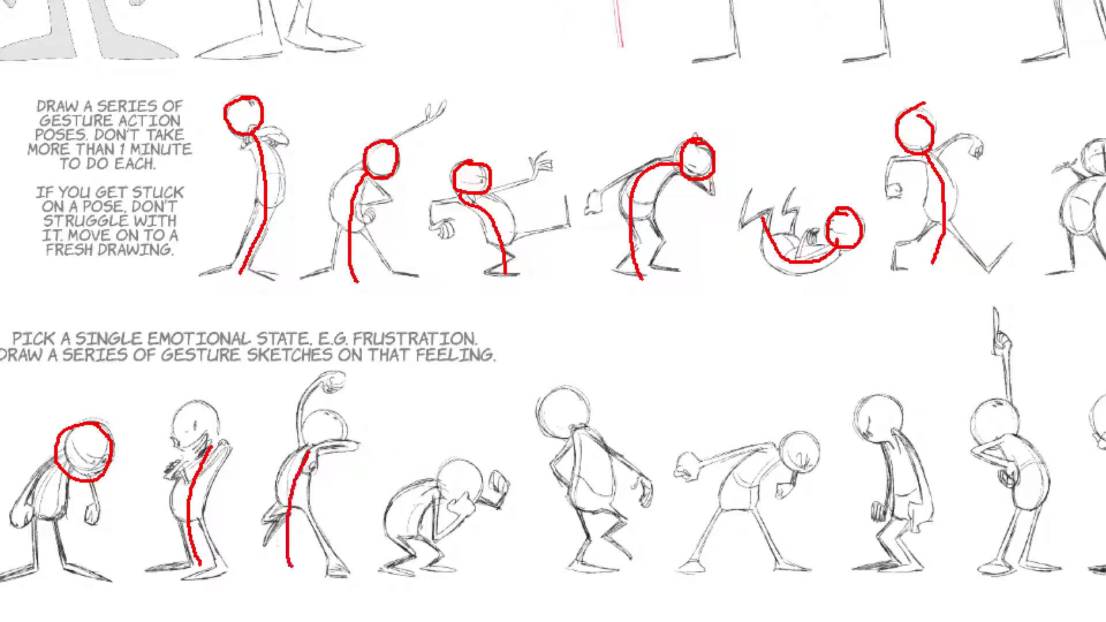
{"action": "mouse_move", "coordinate": [439, 492]}
{"action": "left_mouse_down"}
{"action": "mouse_move", "coordinate": [404, 510]}
{"action": "mouse_move", "coordinate": [414, 565]}
{"action": "left_mouse_up"}
Step: Clear the red markup and settle on the Attitude Drawings sheet, gesture_attitude_b.png
{"action": "key", "text": "Escape"}
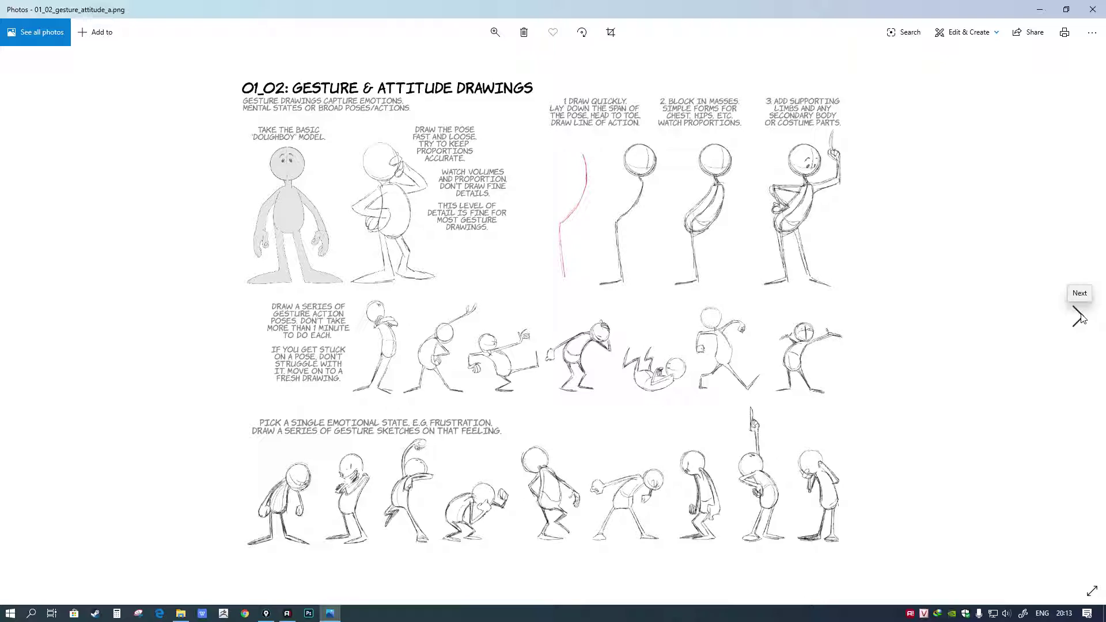
{"action": "left_click", "coordinate": [1077, 317]}
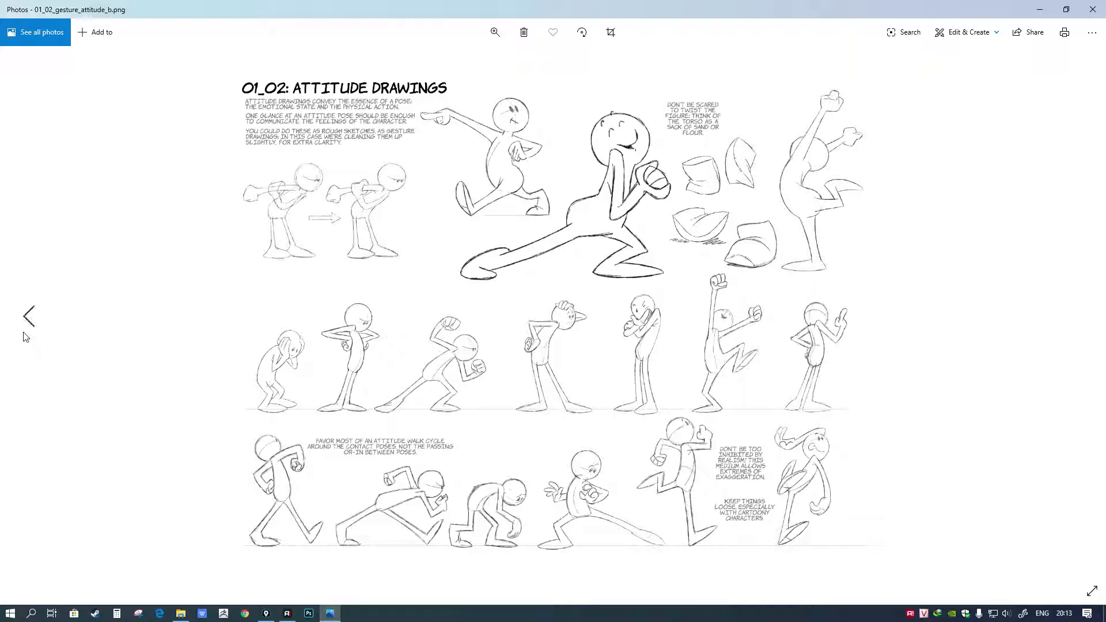
{"action": "left_click", "coordinate": [26, 318]}
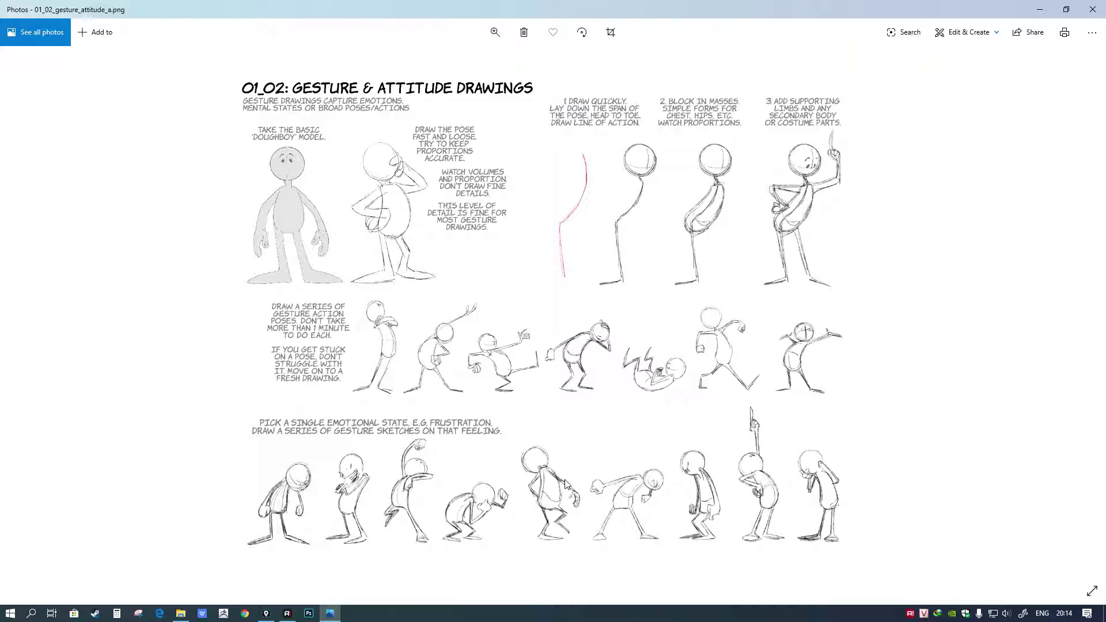
{"action": "mouse_move", "coordinate": [1070, 344]}
{"action": "left_click", "coordinate": [1078, 320]}
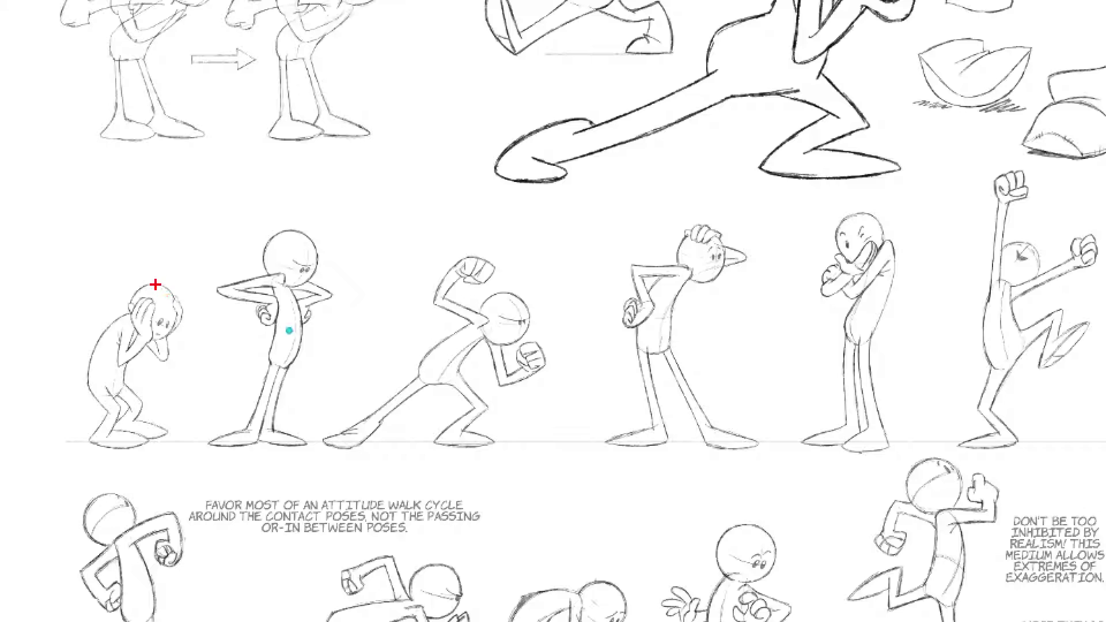
Step: Mark the crouching pose with a red head circle, a red X by the feet, and a curved line of action
{"action": "left_click_drag", "start_coordinate": [130, 323], "coordinate": [170, 293]}
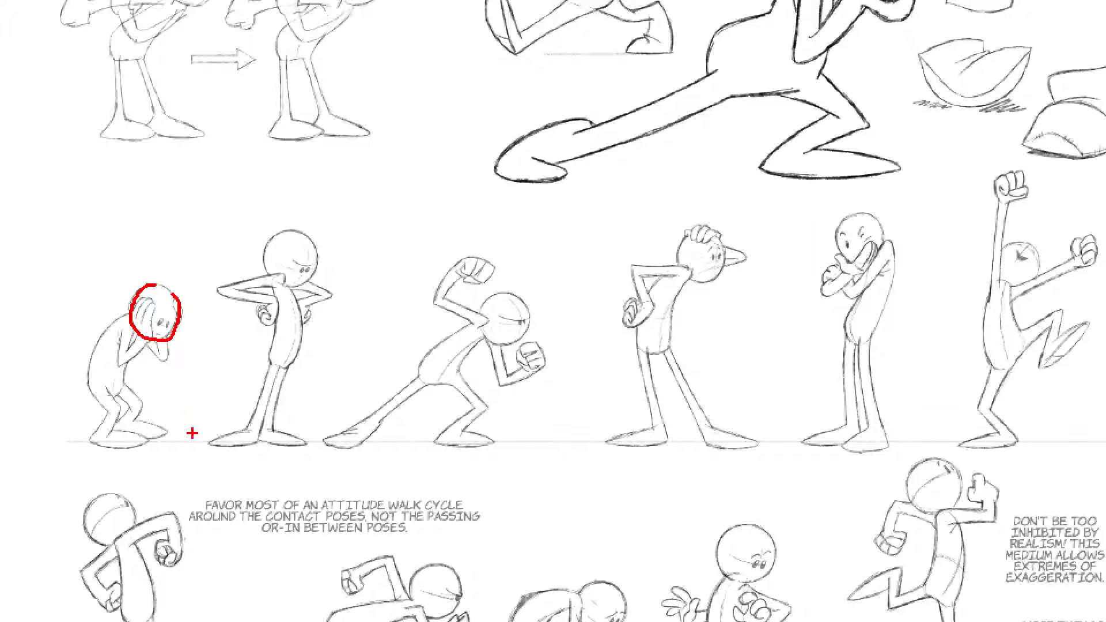
{"action": "left_click_drag", "start_coordinate": [199, 427], "coordinate": [172, 450]}
{"action": "left_click", "coordinate": [160, 321]}
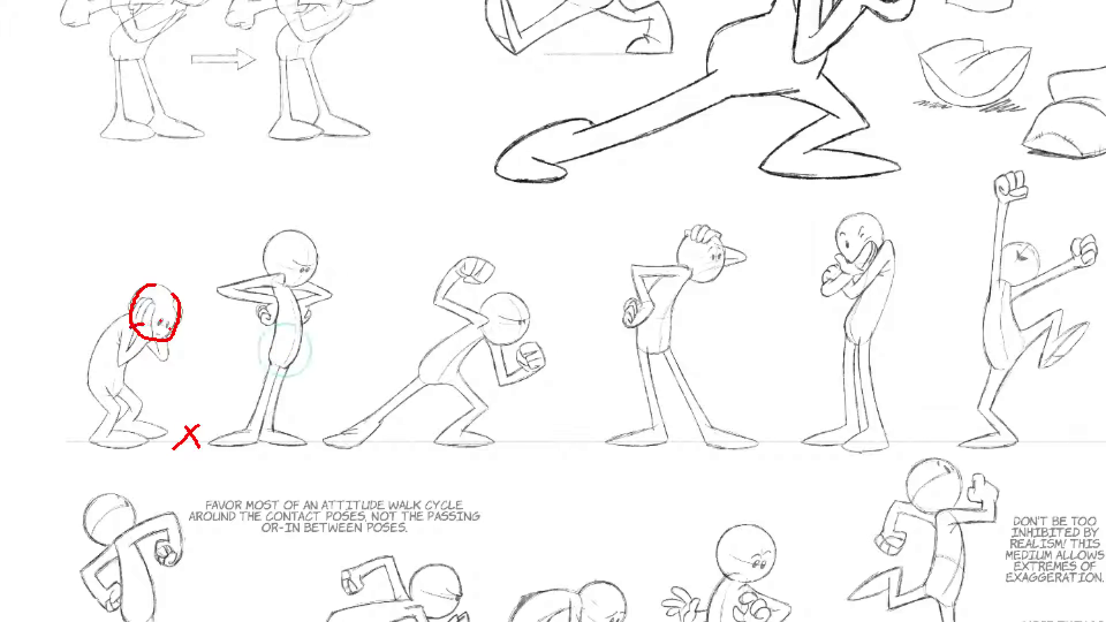
{"action": "mouse_move", "coordinate": [144, 326]}
{"action": "left_mouse_down"}
{"action": "mouse_move", "coordinate": [103, 361]}
{"action": "mouse_move", "coordinate": [110, 451]}
{"action": "left_mouse_up"}
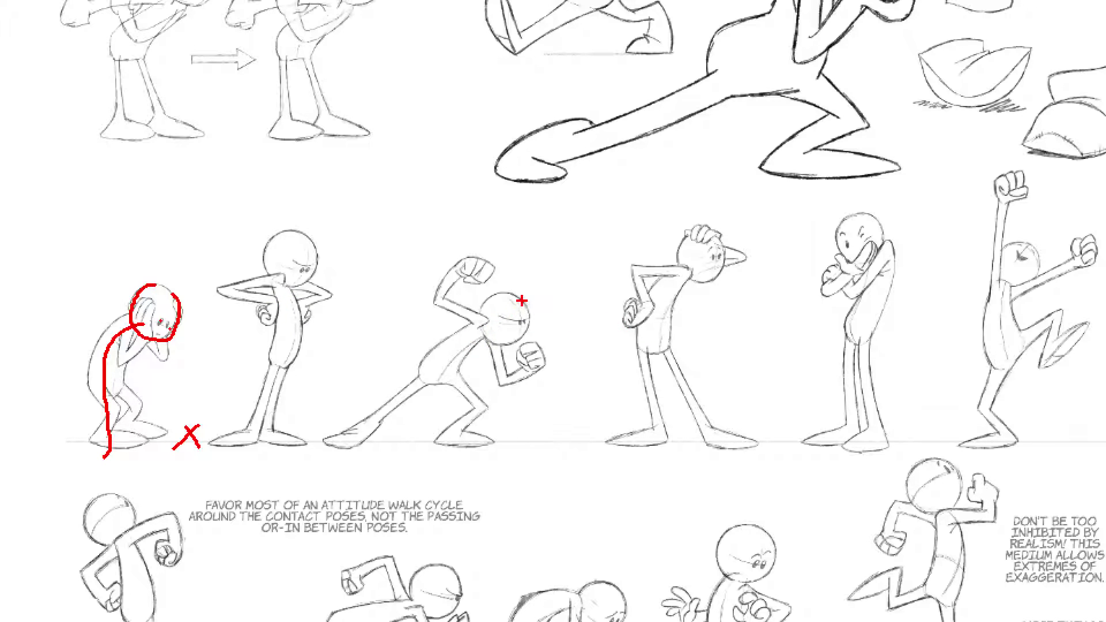
Step: Circle the lunging figure's head in red and trace its legs and arms, then exit the markup
{"action": "mouse_move", "coordinate": [520, 297]}
{"action": "left_mouse_down"}
{"action": "mouse_move", "coordinate": [525, 305]}
{"action": "mouse_move", "coordinate": [500, 298]}
{"action": "left_mouse_up"}
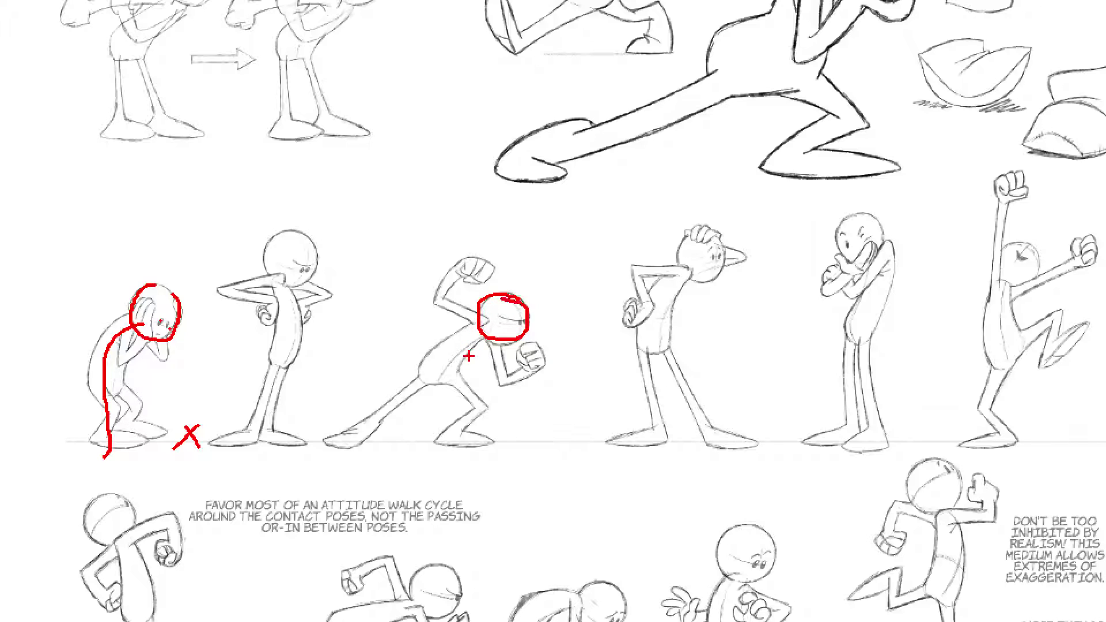
{"action": "mouse_move", "coordinate": [449, 378]}
{"action": "left_mouse_down"}
{"action": "mouse_move", "coordinate": [489, 401]}
{"action": "mouse_move", "coordinate": [453, 427]}
{"action": "left_mouse_up"}
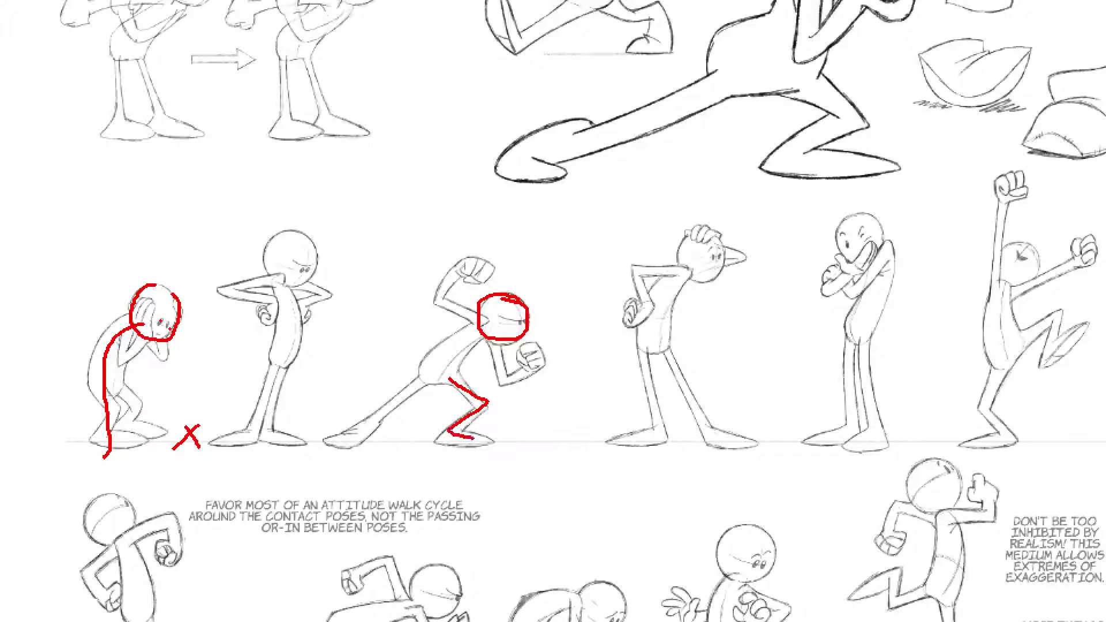
{"action": "left_click_drag", "start_coordinate": [420, 378], "coordinate": [342, 446]}
{"action": "mouse_move", "coordinate": [442, 306]}
{"action": "left_mouse_down"}
{"action": "mouse_move", "coordinate": [483, 320]}
{"action": "mouse_move", "coordinate": [477, 258]}
{"action": "left_mouse_up"}
{"action": "mouse_move", "coordinate": [499, 346]}
{"action": "left_mouse_down"}
{"action": "mouse_move", "coordinate": [508, 373]}
{"action": "mouse_move", "coordinate": [545, 364]}
{"action": "left_mouse_up"}
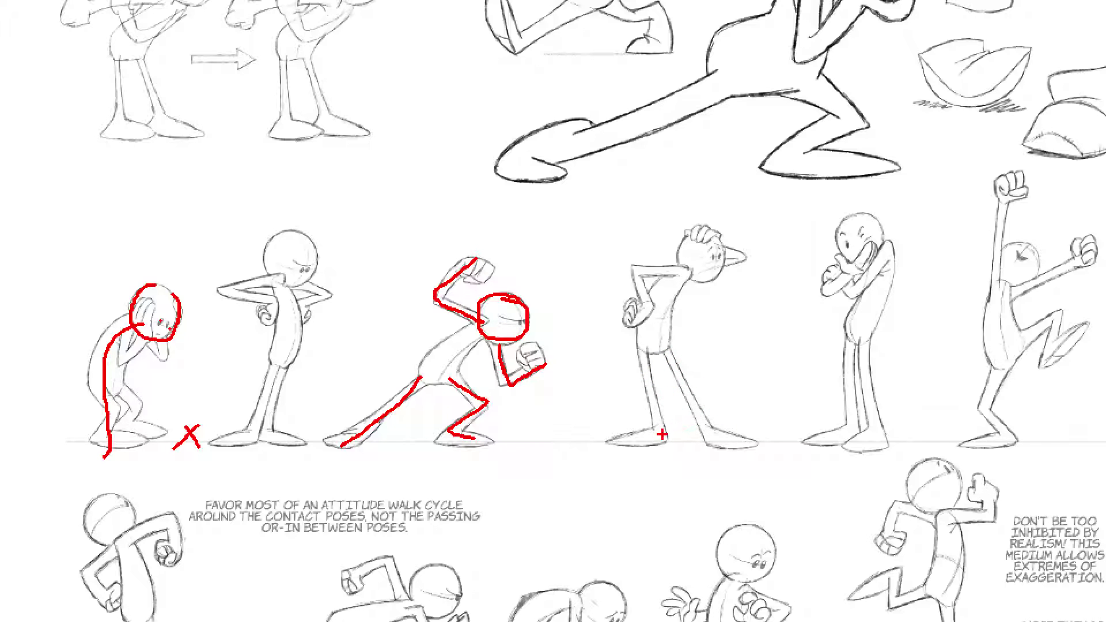
{"action": "key", "text": "Escape"}
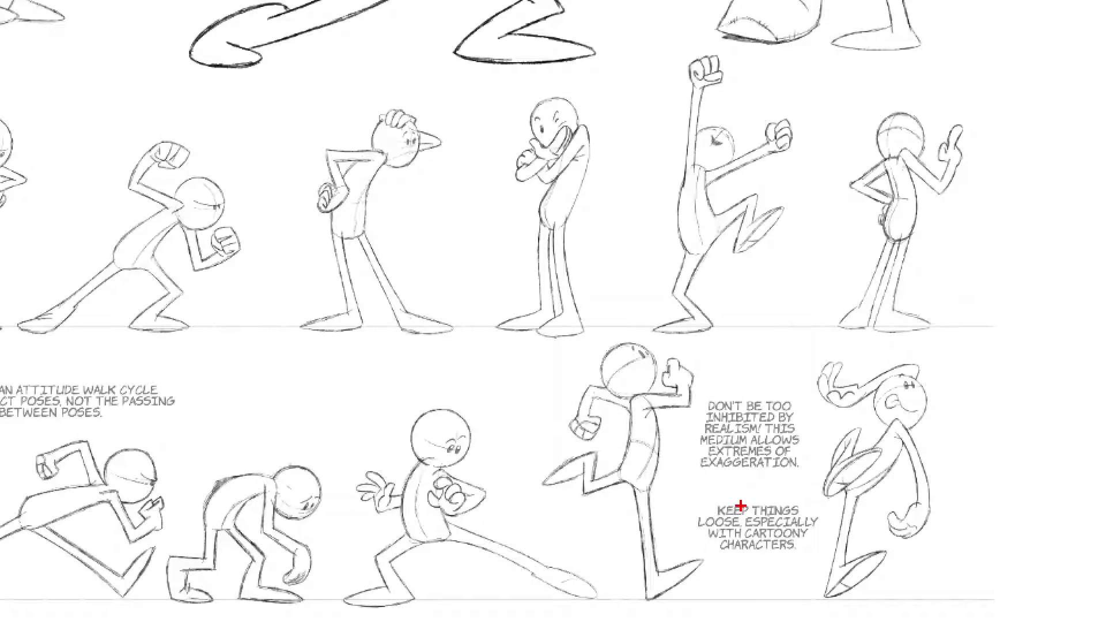
{"action": "left_click_drag", "start_coordinate": [653, 360], "coordinate": [601, 342]}
{"action": "mouse_move", "coordinate": [638, 391]}
{"action": "left_mouse_down"}
{"action": "mouse_move", "coordinate": [586, 567]}
{"action": "mouse_move", "coordinate": [569, 584]}
{"action": "left_mouse_up"}
{"action": "mouse_move", "coordinate": [632, 471]}
{"action": "left_mouse_down"}
{"action": "mouse_move", "coordinate": [578, 486]}
{"action": "mouse_move", "coordinate": [584, 458]}
{"action": "mouse_move", "coordinate": [552, 477]}
{"action": "left_mouse_up"}
{"action": "mouse_move", "coordinate": [633, 483]}
{"action": "left_mouse_down"}
{"action": "mouse_move", "coordinate": [659, 579]}
{"action": "mouse_move", "coordinate": [678, 559]}
{"action": "left_mouse_up"}
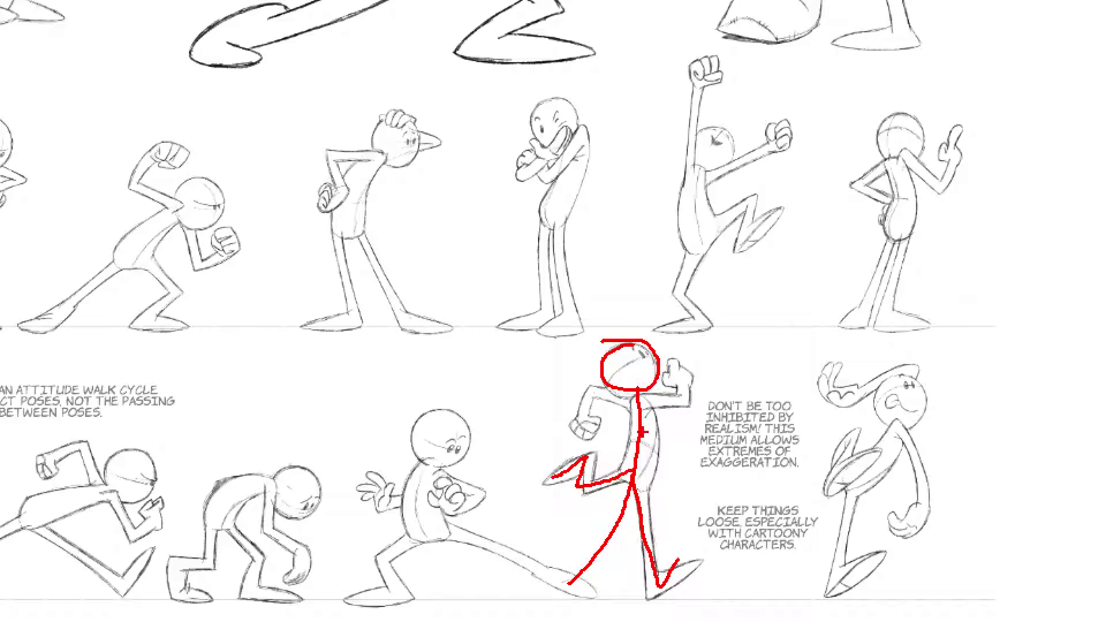
{"action": "mouse_move", "coordinate": [648, 402]}
{"action": "left_mouse_down"}
{"action": "mouse_move", "coordinate": [697, 397]}
{"action": "mouse_move", "coordinate": [686, 363]}
{"action": "left_mouse_up"}
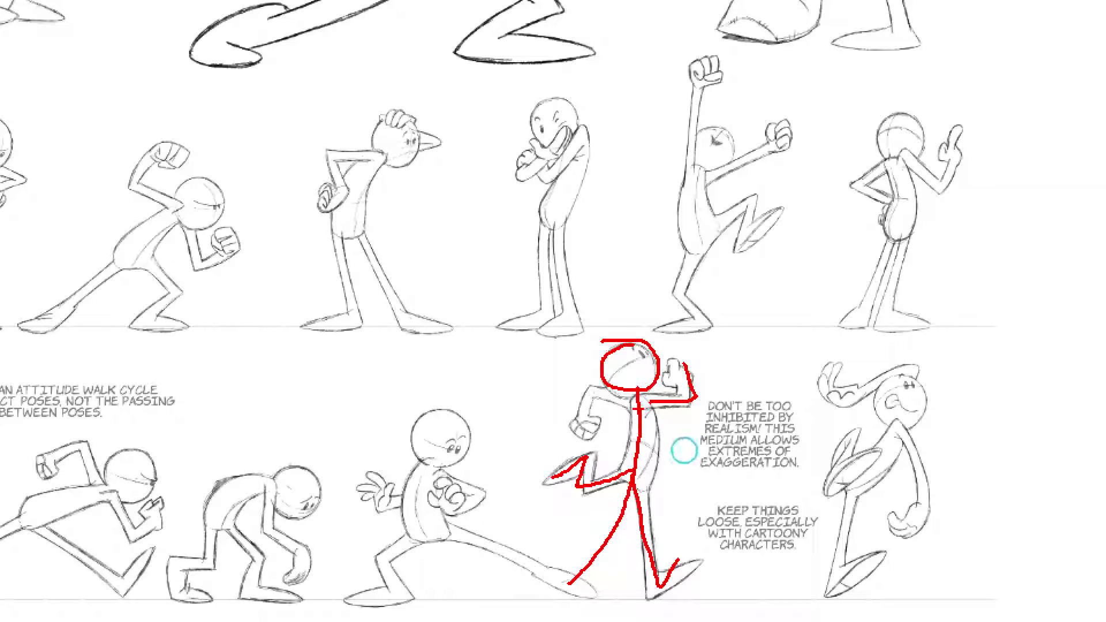
{"action": "left_click_drag", "start_coordinate": [637, 405], "coordinate": [579, 420]}
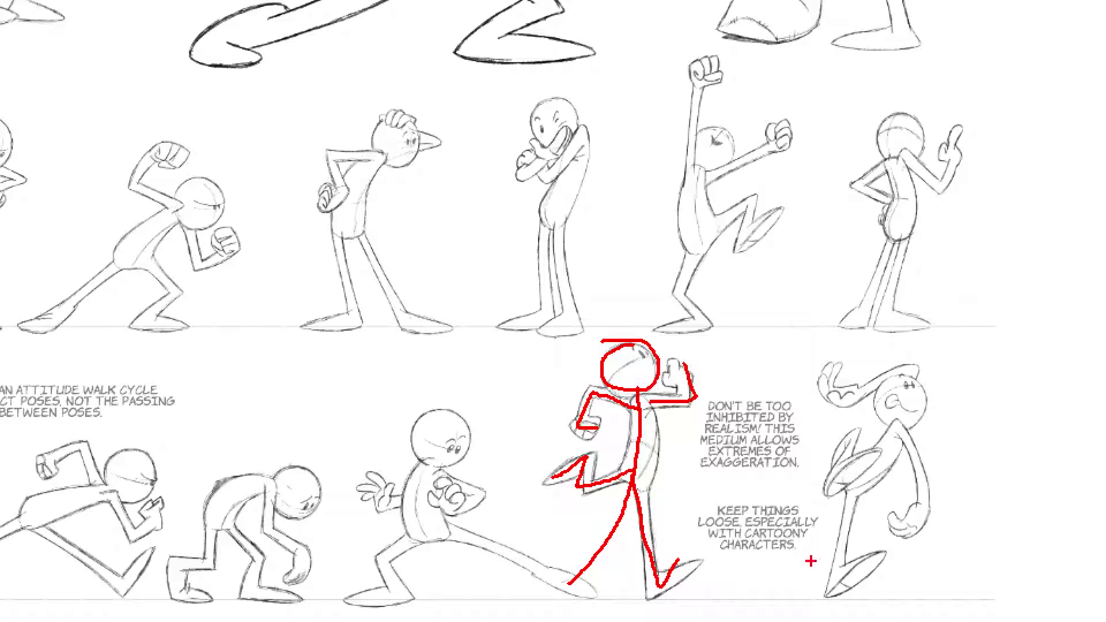
{"action": "key", "text": "Escape"}
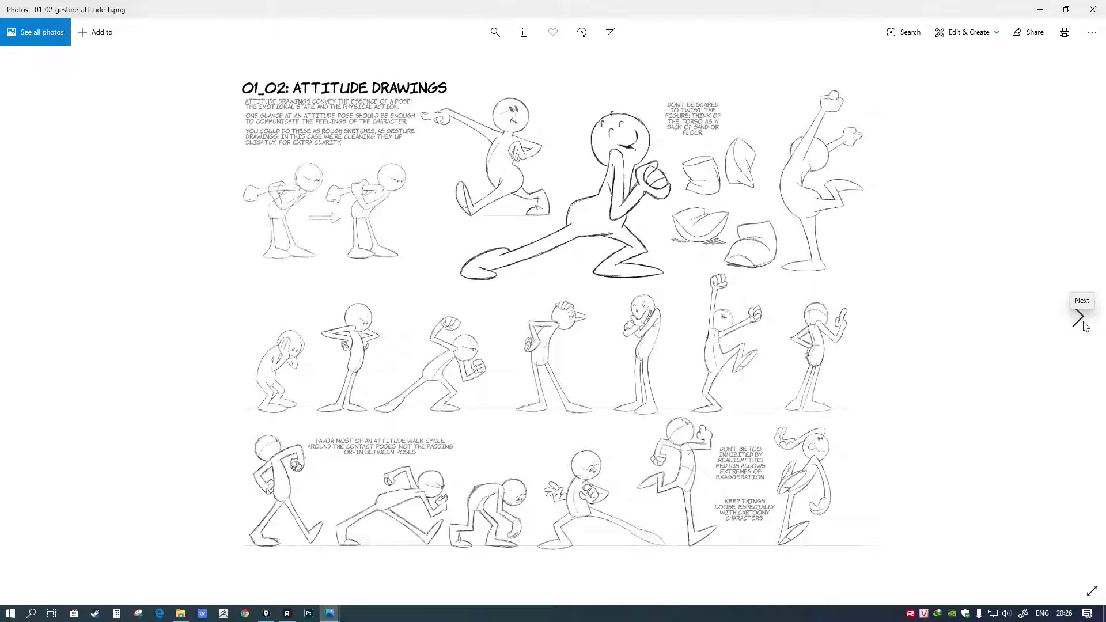
Step: Advance to the next image, 01_03_thumbnails.png
{"action": "left_click", "coordinate": [1082, 323]}
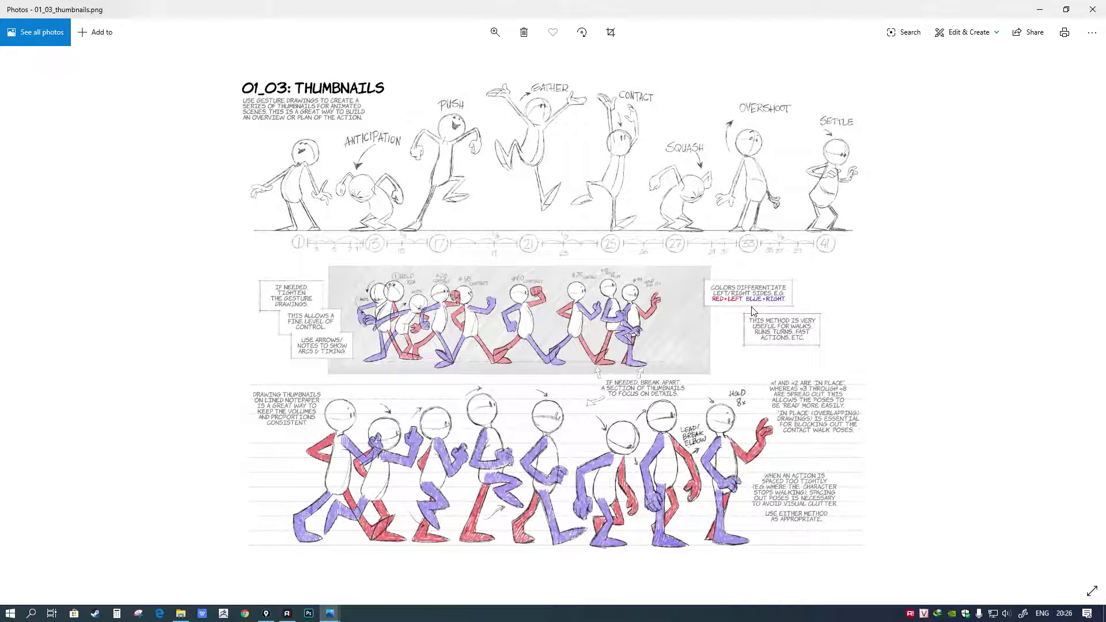